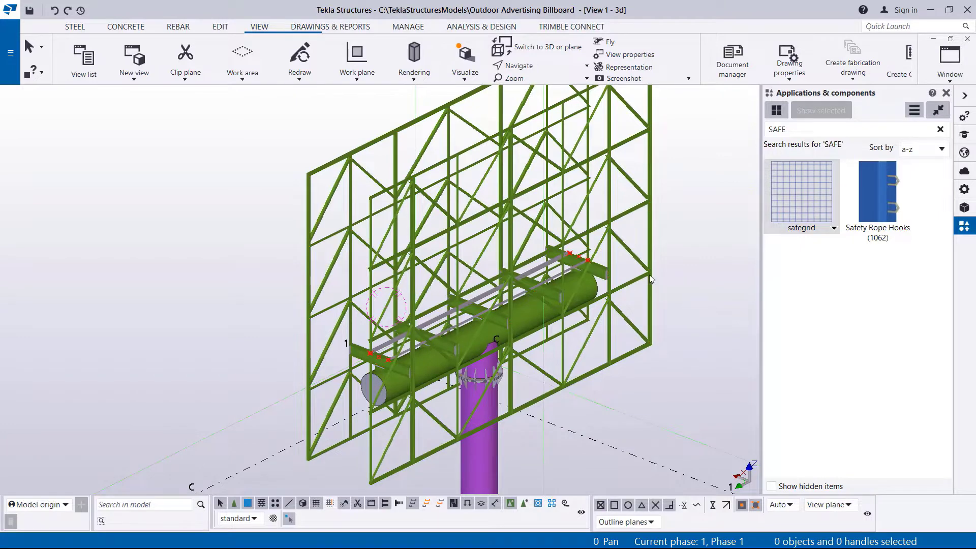
Place the safegrid component along the walkway between the two angle rails, from the midpoint of the near end to the far end
scroll(373, 366, "up", 5)
scroll(374, 367, "down", 8)
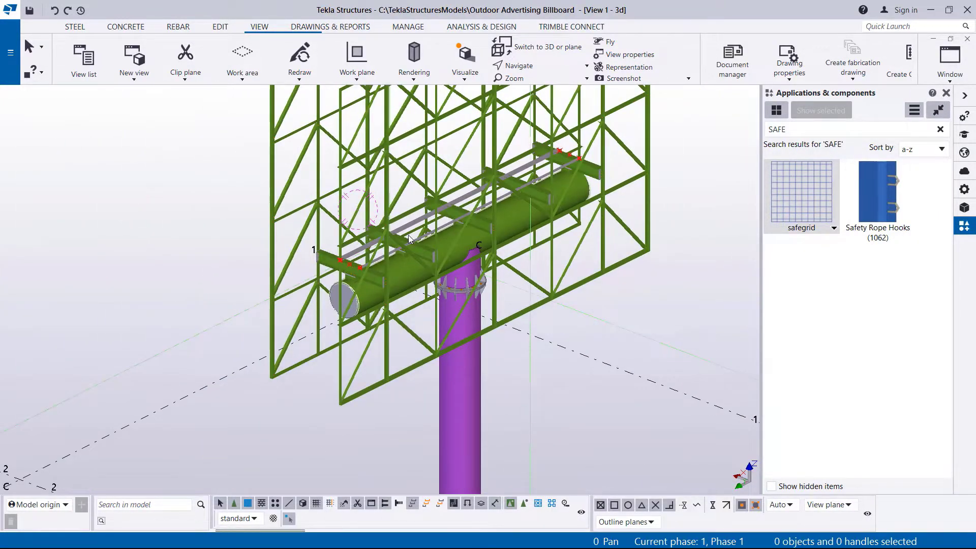
scroll(407, 235, "up", 3)
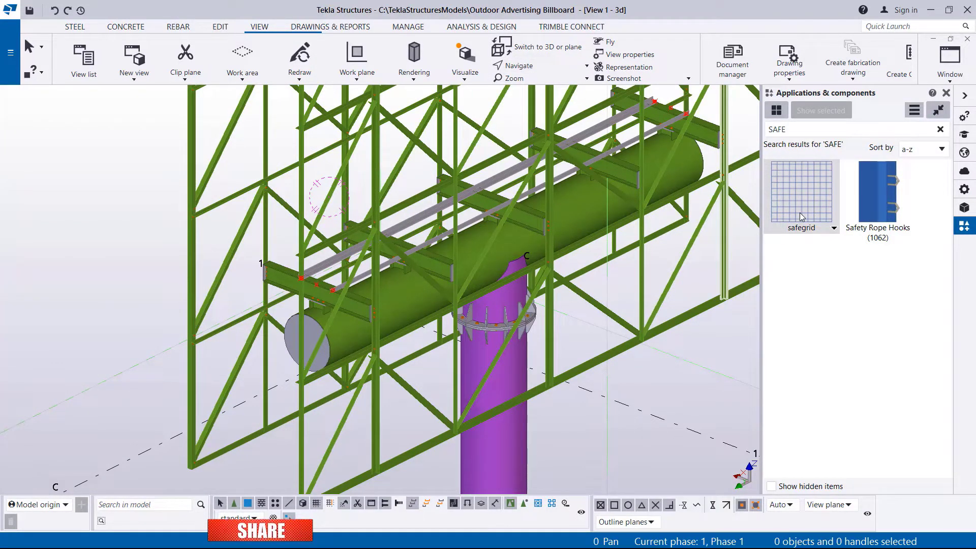
scroll(380, 252, "up", 4)
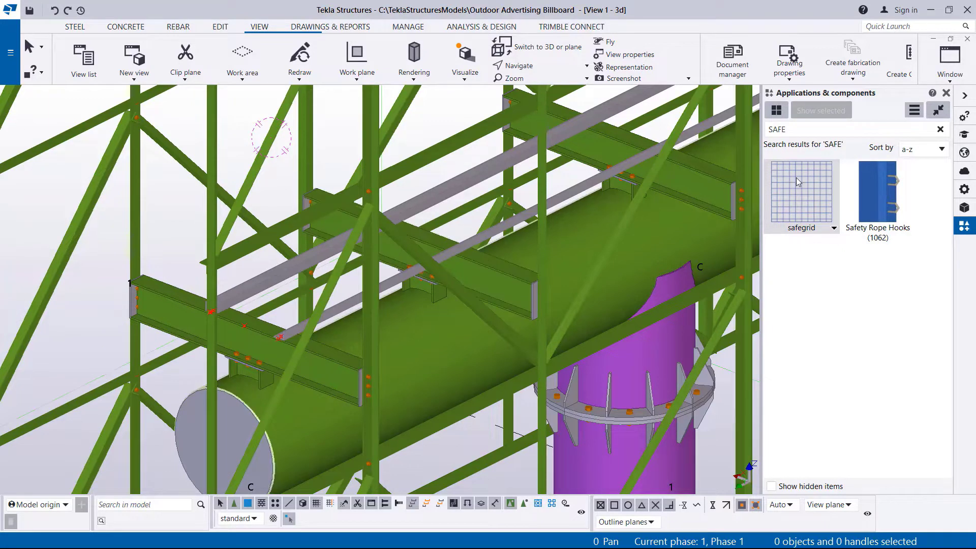
left_click(803, 188)
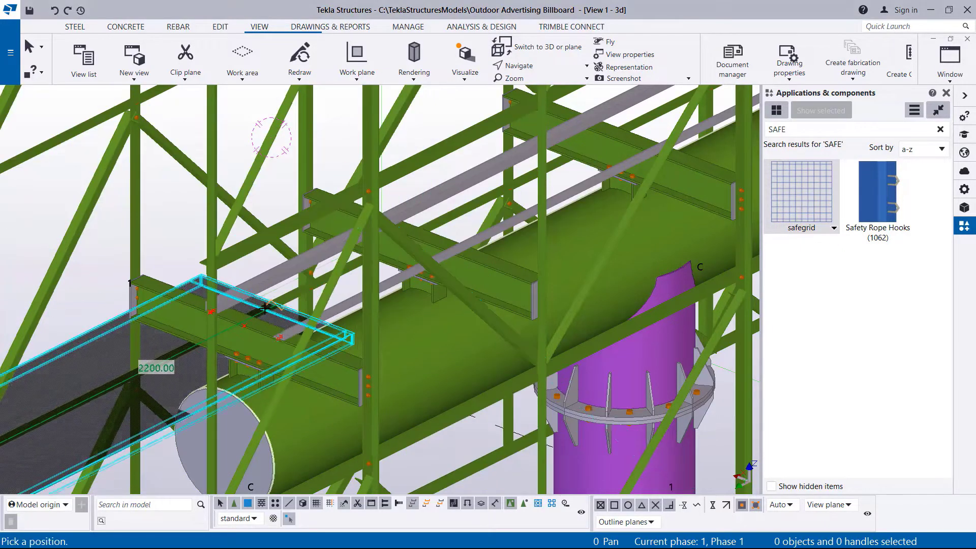
scroll(254, 316, "up", 3)
scroll(254, 316, "up", 1)
scroll(232, 334, "up", 5)
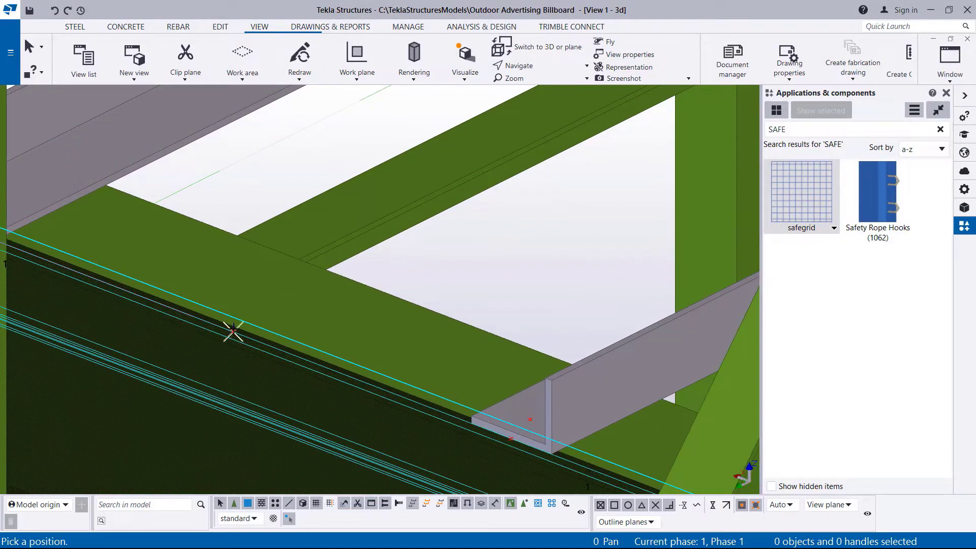
scroll(228, 327, "down", 8)
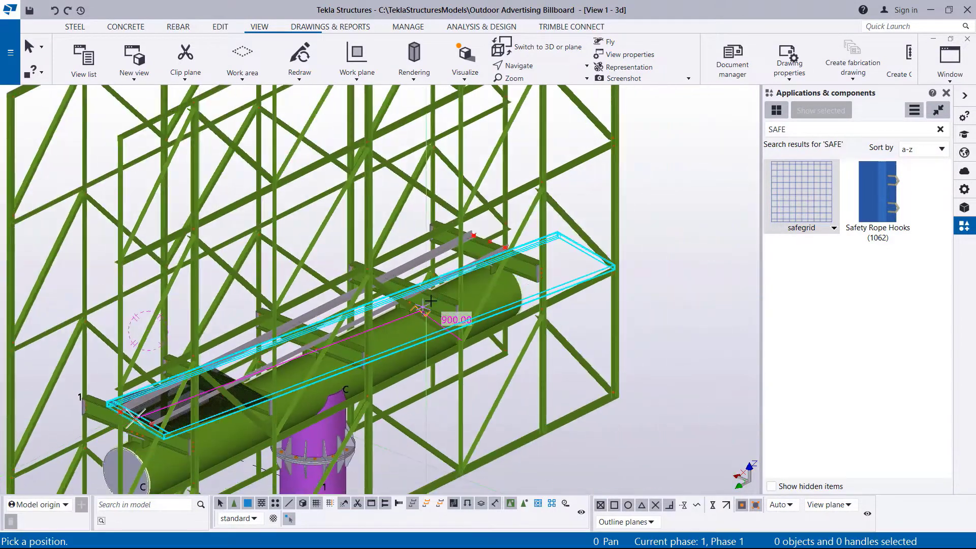
scroll(442, 252, "up", 6)
scroll(590, 162, "up", 2)
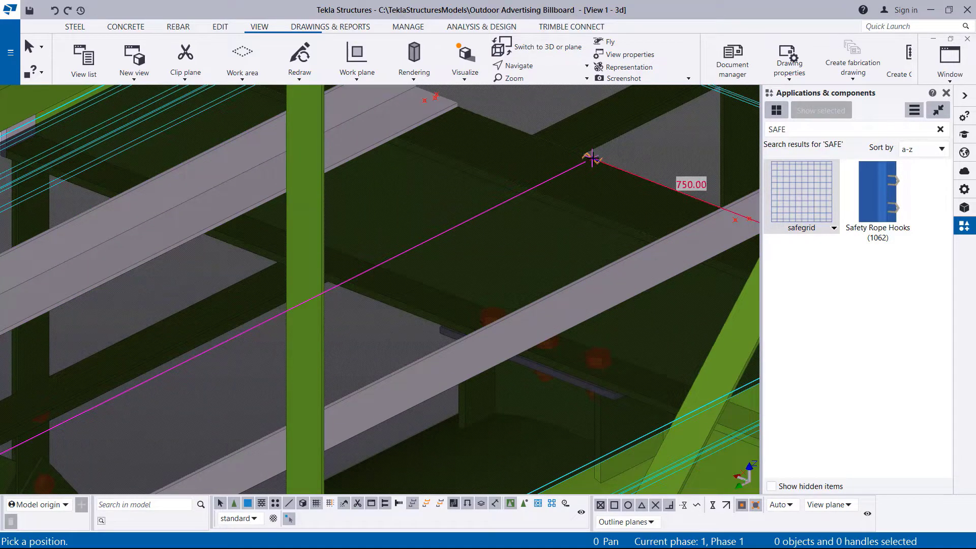
left_click(592, 158)
scroll(589, 159, "down", 2)
scroll(584, 160, "down", 4)
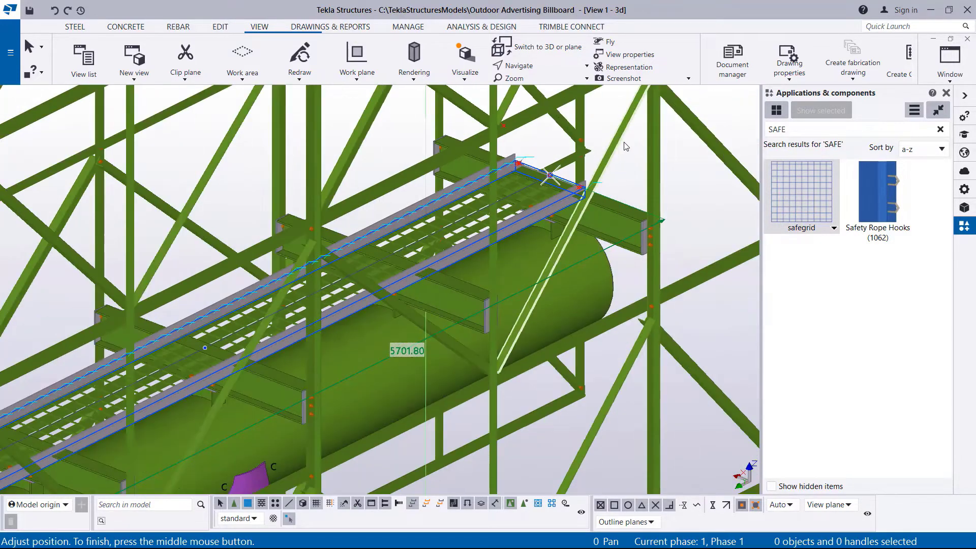
right_click(625, 155)
left_click(647, 161)
scroll(693, 177, "down", 2)
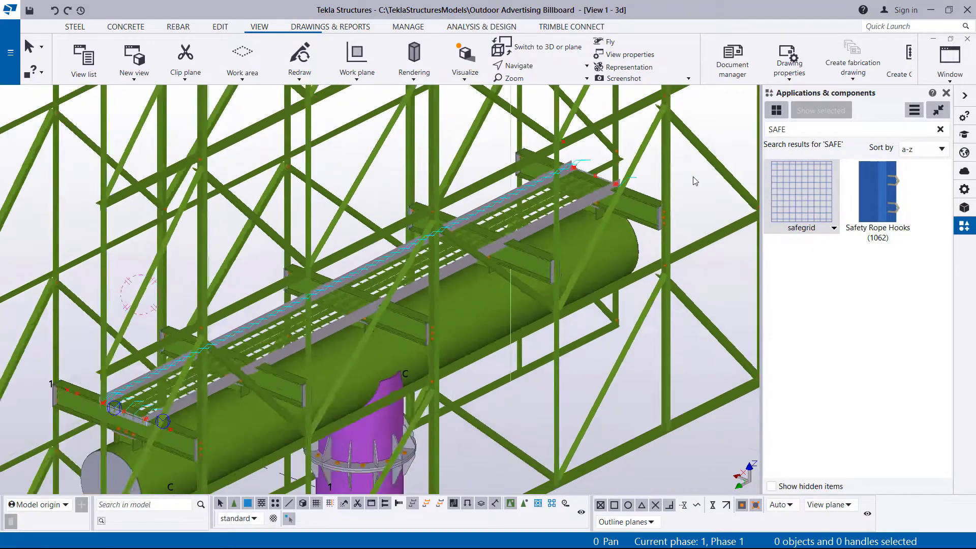
Move the safegrid grating from its lower end corner to the inner corner of the supporting angle rail
scroll(693, 176, "down", 2)
scroll(327, 349, "up", 8)
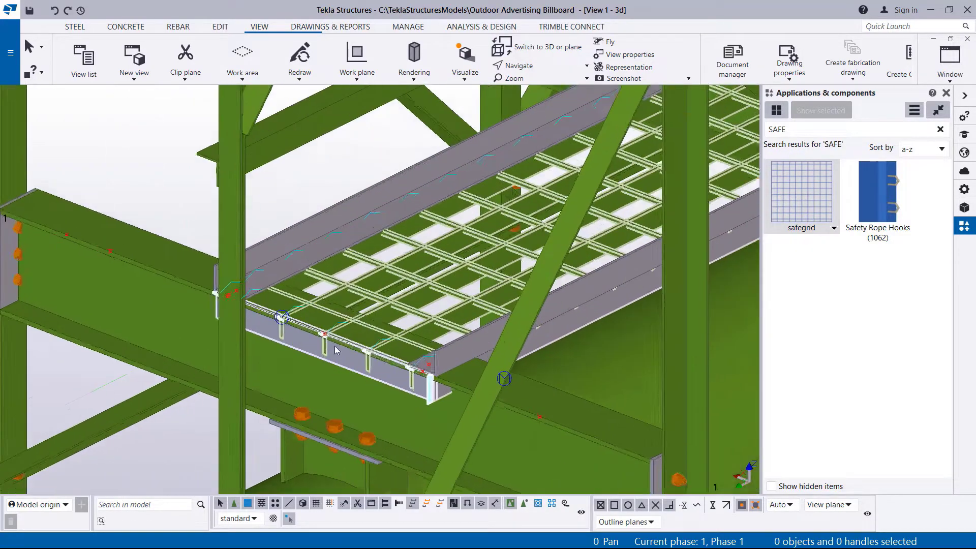
scroll(335, 346, "up", 2)
left_click(373, 228)
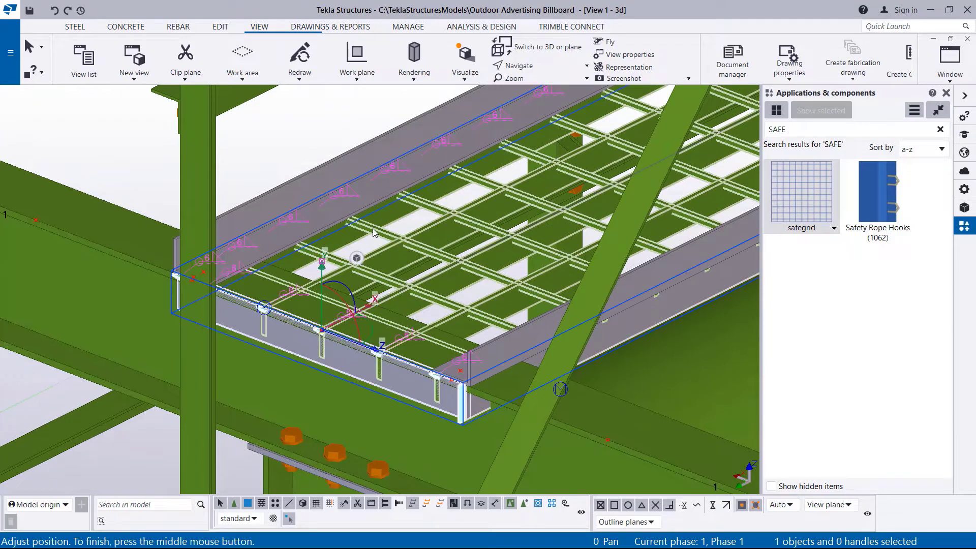
right_click(373, 228)
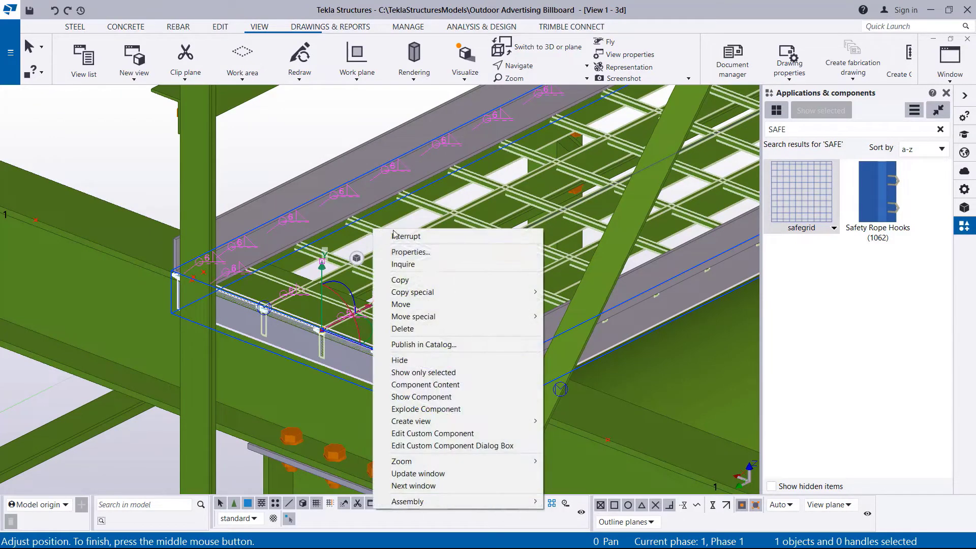
left_click(401, 304)
scroll(447, 386, "up", 6)
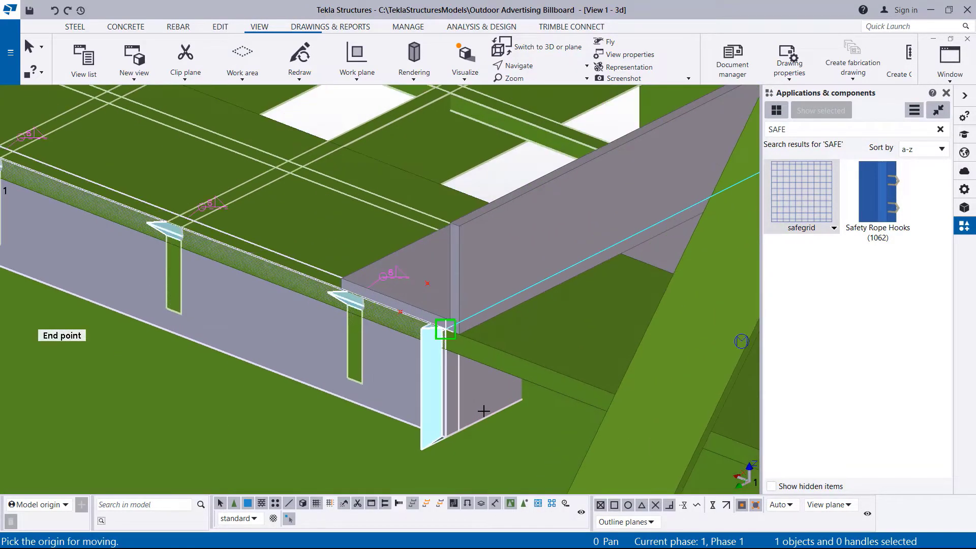
scroll(447, 437, "up", 3)
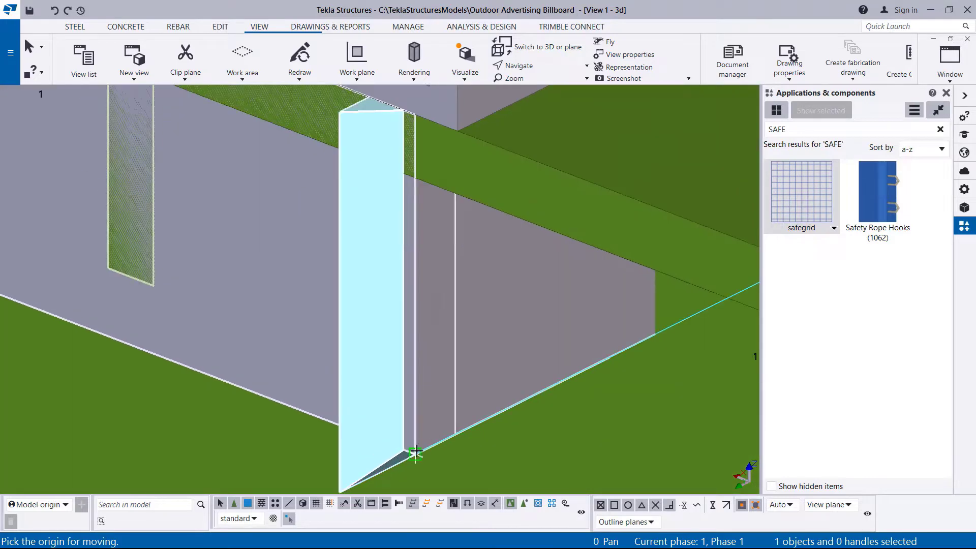
left_click(416, 452)
scroll(414, 448, "down", 2)
scroll(400, 134, "up", 3)
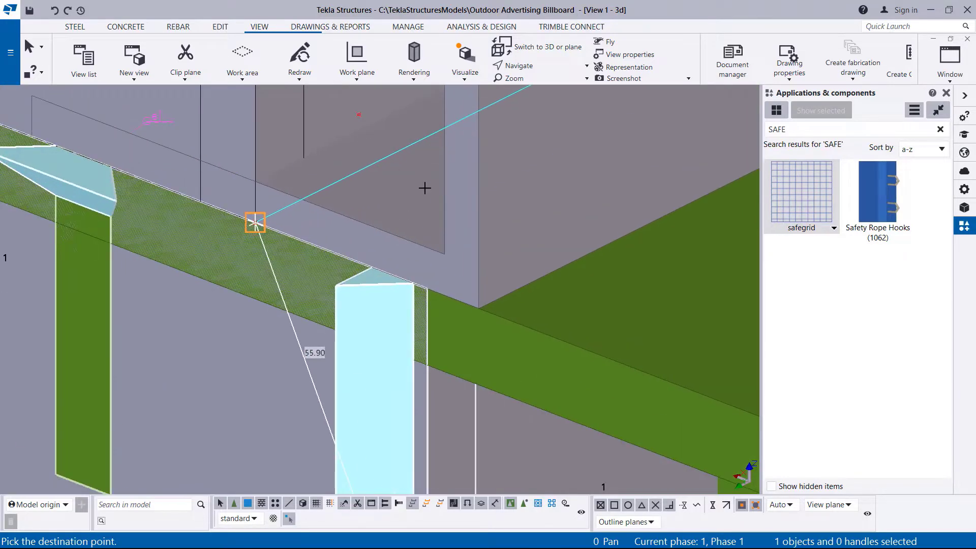
left_click(448, 247)
scroll(448, 245, "down", 6)
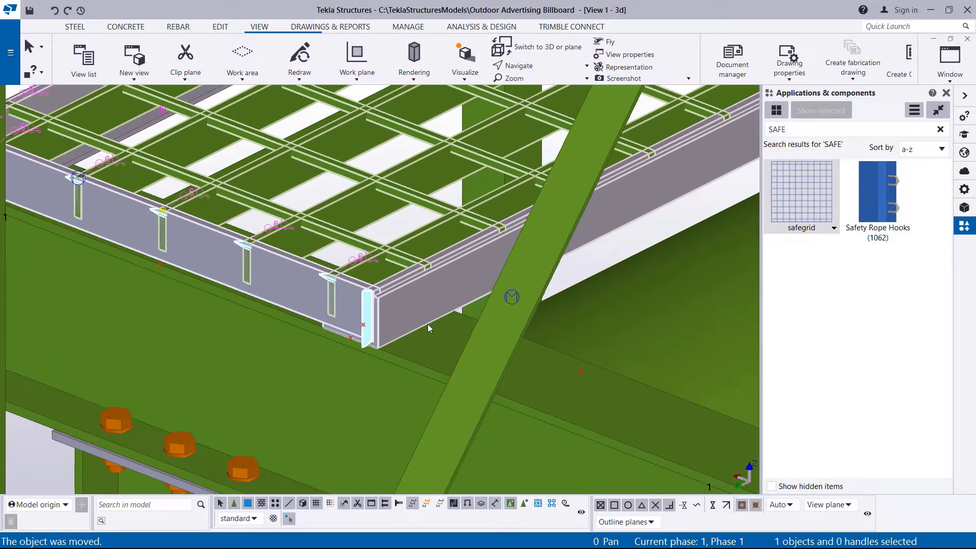
Examine how the moved grating fits between the angle rails along the whole walkway, viewing it from both sides
scroll(428, 324, "down", 3)
scroll(178, 186, "up", 2)
left_click(536, 66)
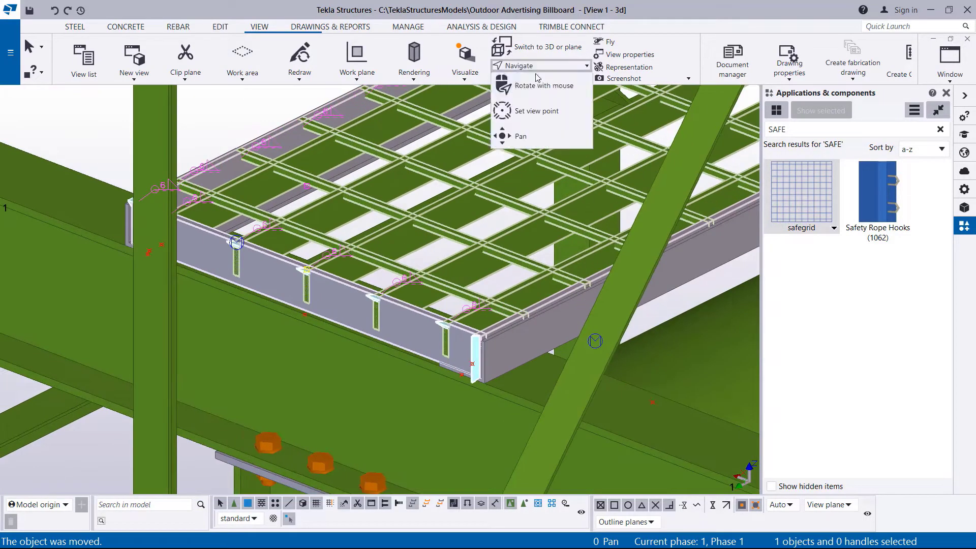
left_click(536, 111)
left_click(232, 209)
left_click_drag(232, 208, 56, 226)
left_click_drag(374, 359, 447, 292)
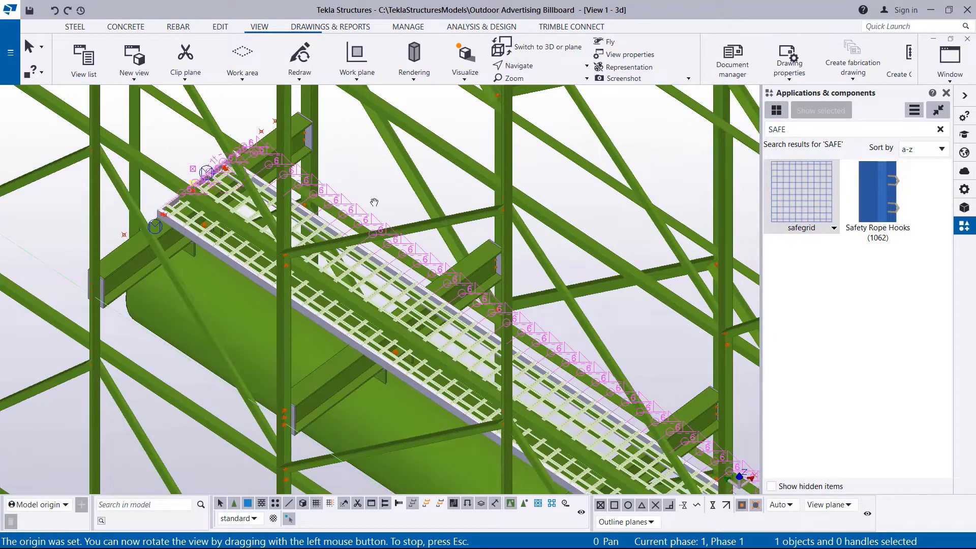
left_click_drag(374, 203, 605, 366)
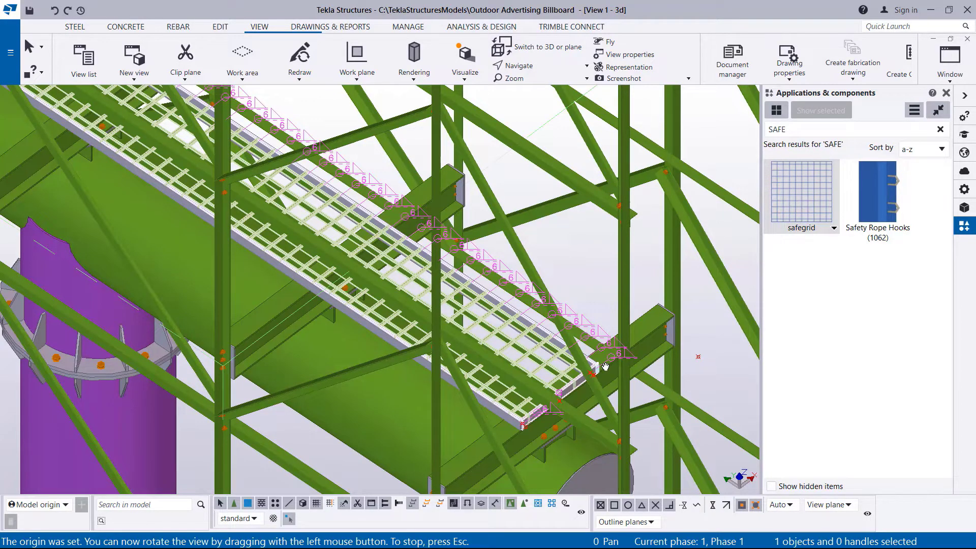
scroll(490, 338, "down", 3)
left_click_drag(468, 316, 499, 351)
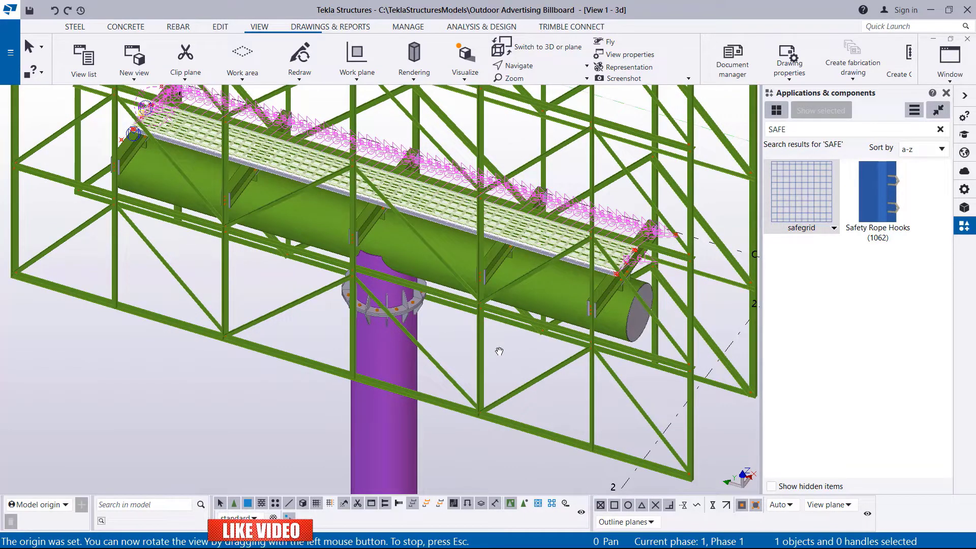
scroll(499, 350, "down", 3)
left_click_drag(499, 351, 598, 283)
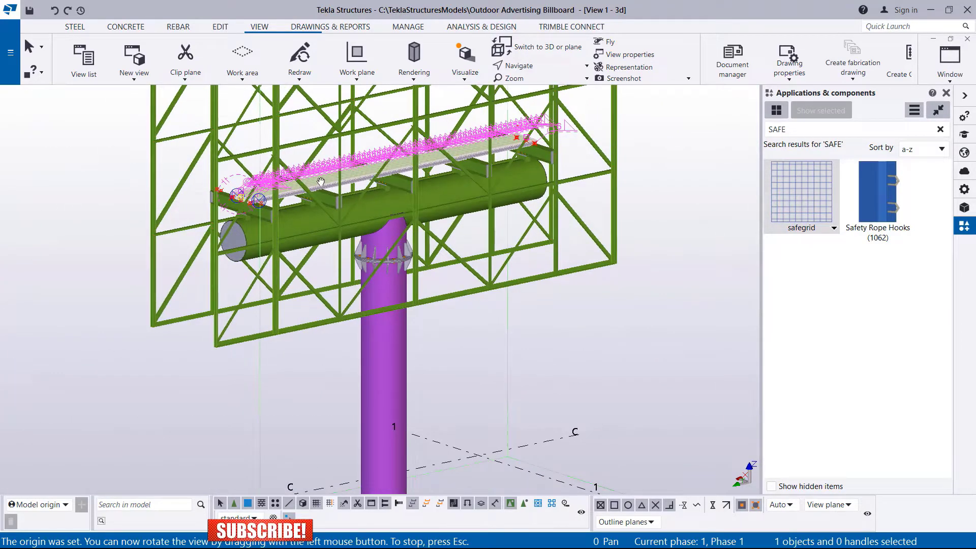
scroll(320, 182, "up", 8)
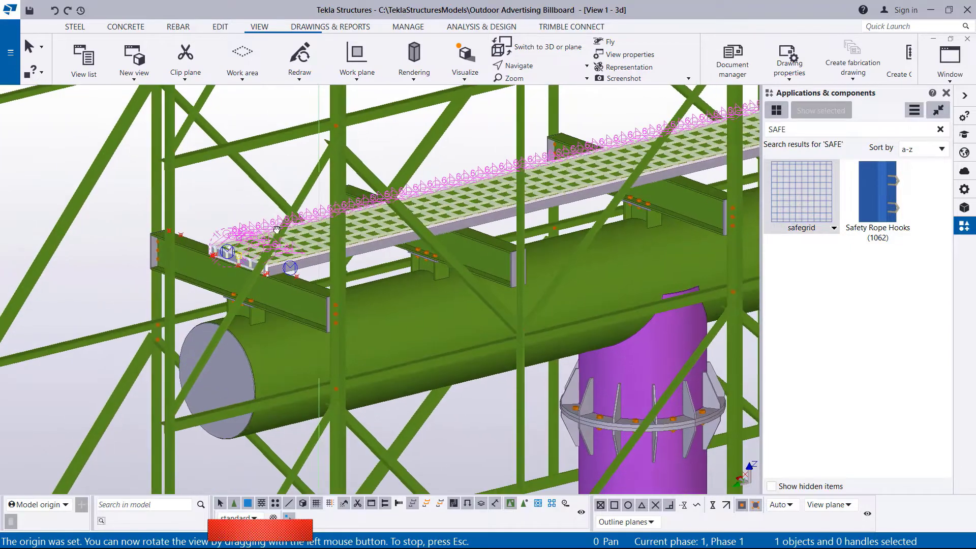
left_click_drag(277, 229, 270, 249)
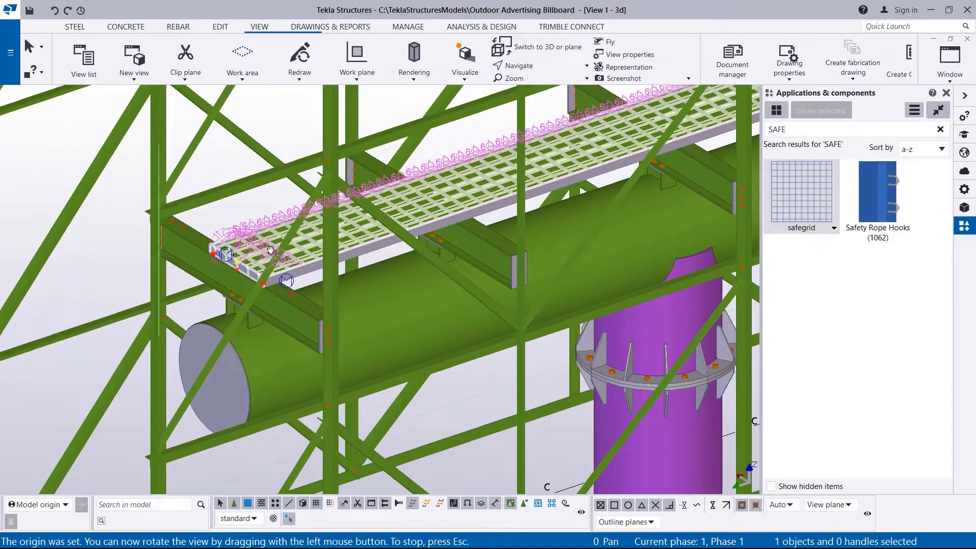
scroll(270, 250, "up", 5)
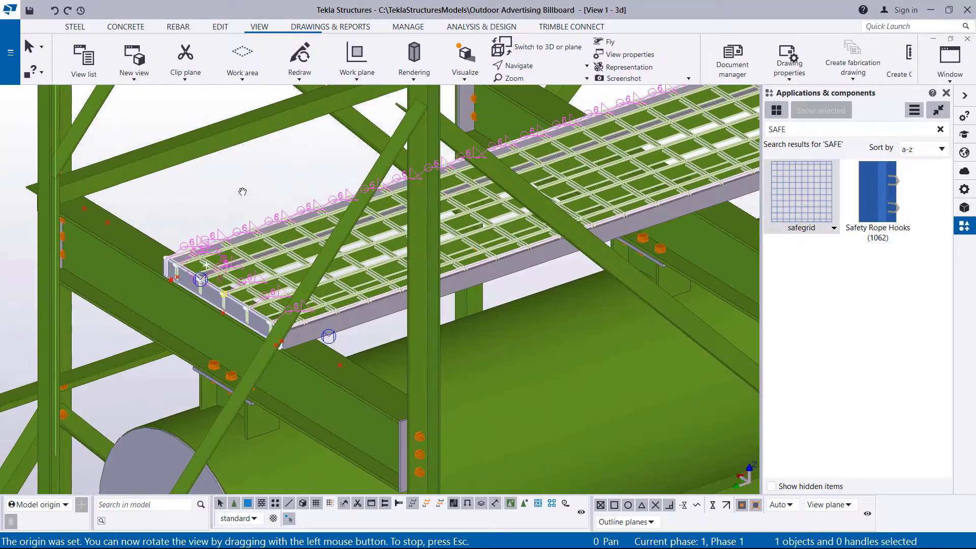
right_click(241, 192)
left_click(269, 197)
Inspect the grating's seating at both walkway ends, checking it against the angle rails and the end support beam
scroll(258, 218, "up", 4)
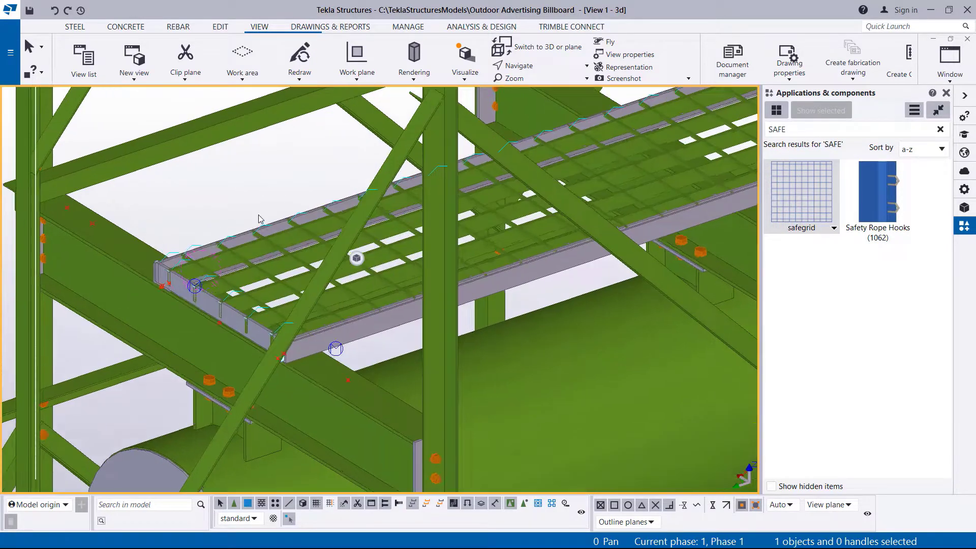
left_click(291, 262)
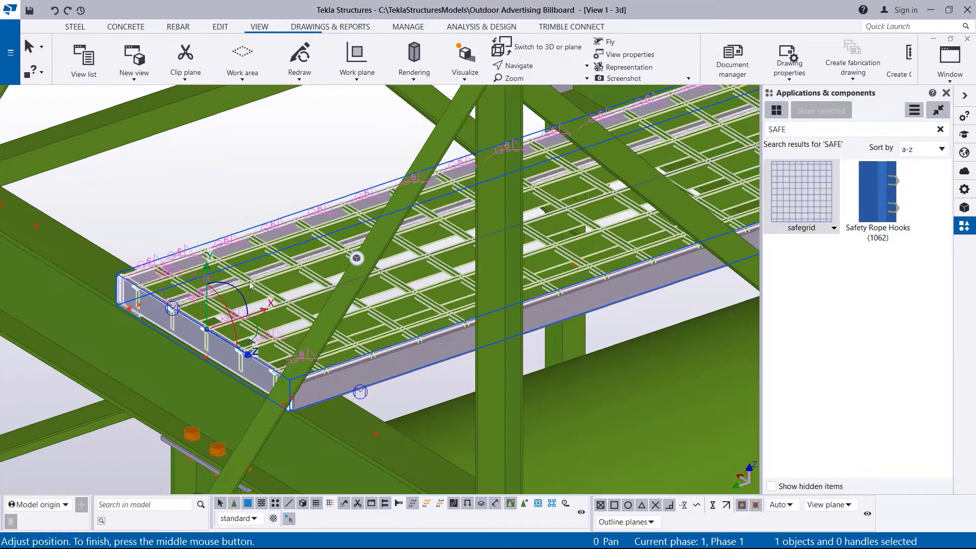
scroll(194, 289, "up", 3)
scroll(319, 294, "down", 3)
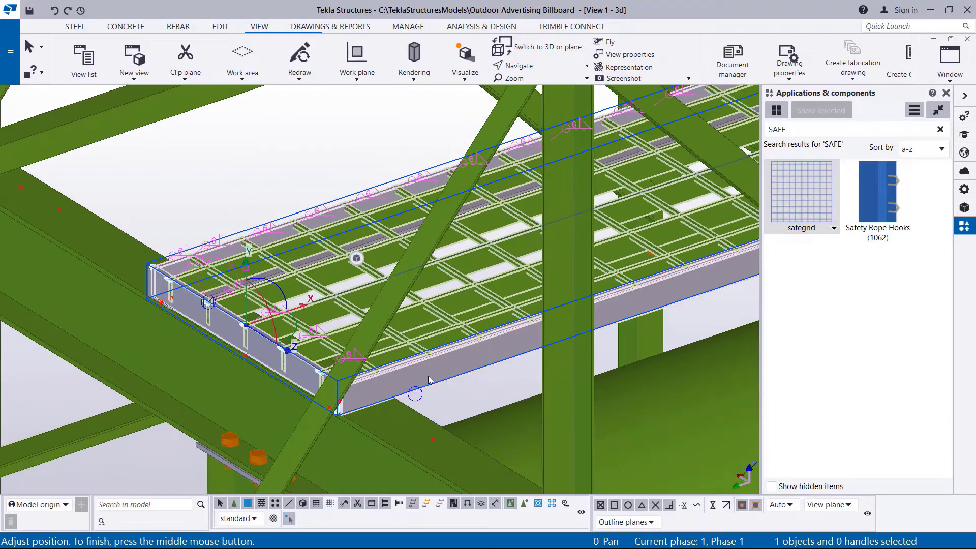
scroll(427, 382, "up", 3)
left_click(457, 371)
left_click(506, 386)
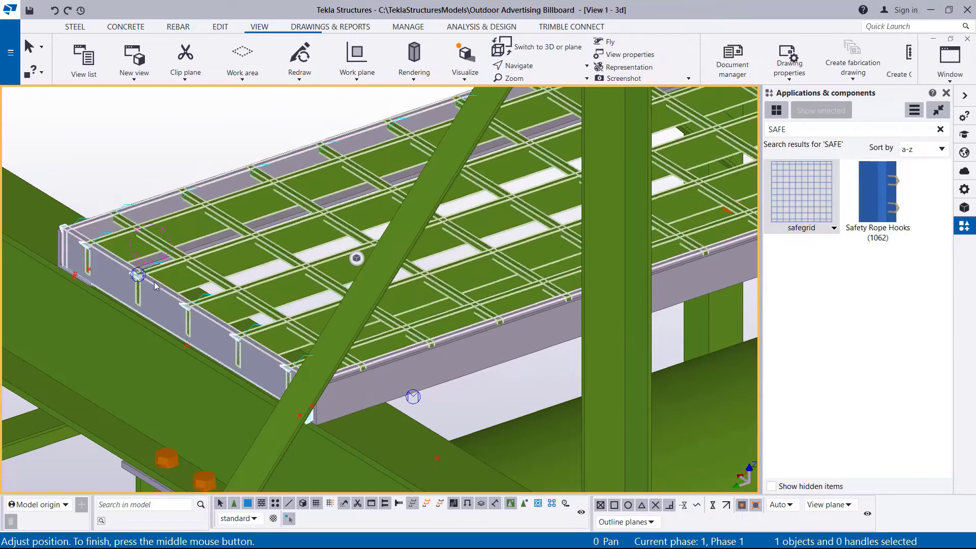
scroll(144, 277, "down", 3)
left_click(77, 250)
scroll(140, 291, "down", 3)
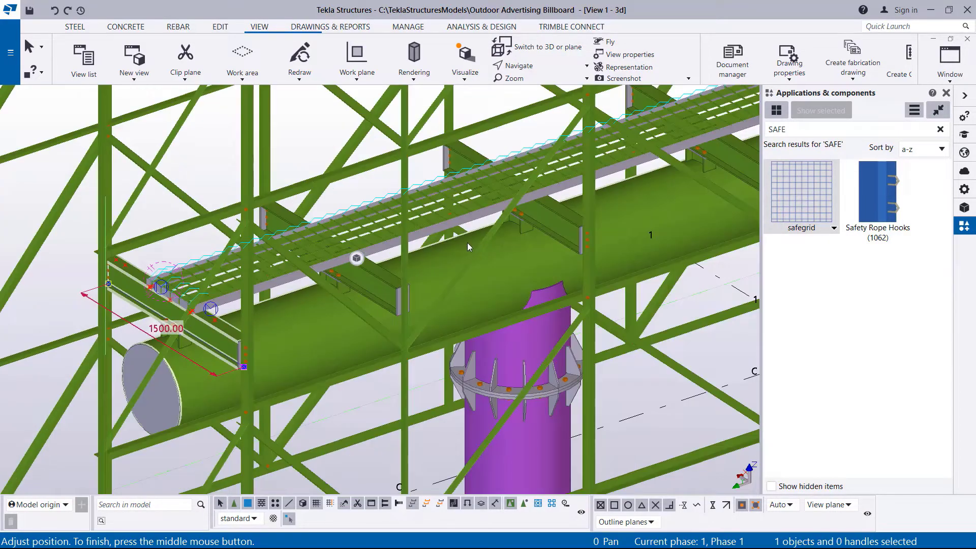
scroll(468, 243, "down", 5)
scroll(602, 128, "up", 5)
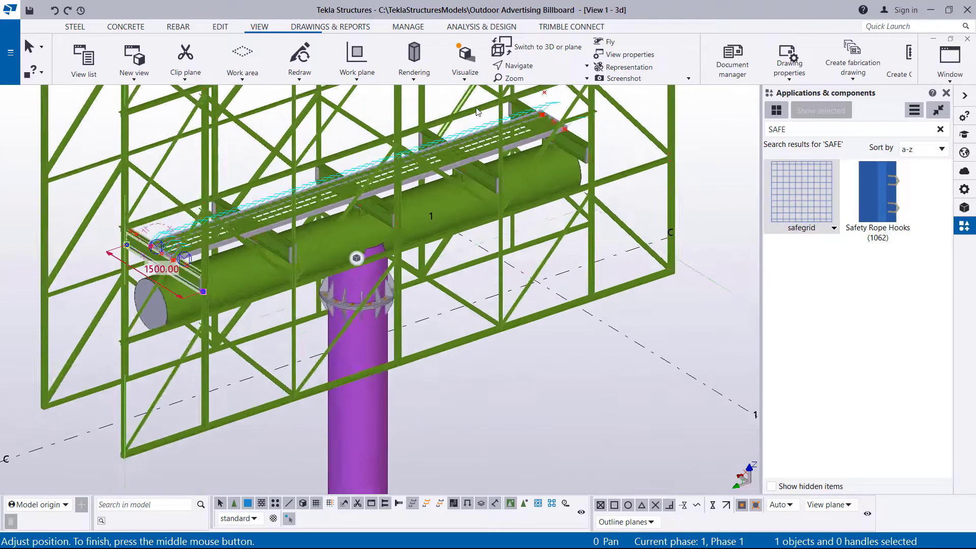
scroll(602, 128, "up", 6)
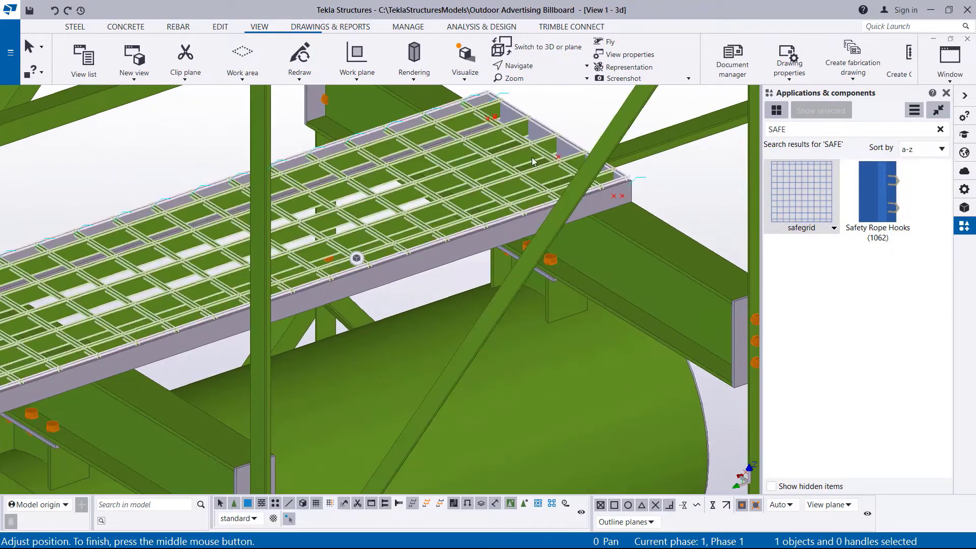
Orbit around the far end of the walkway and review the complete billboard structure with its grating, column and frames
left_click(547, 65)
left_click(523, 113)
left_click(500, 160)
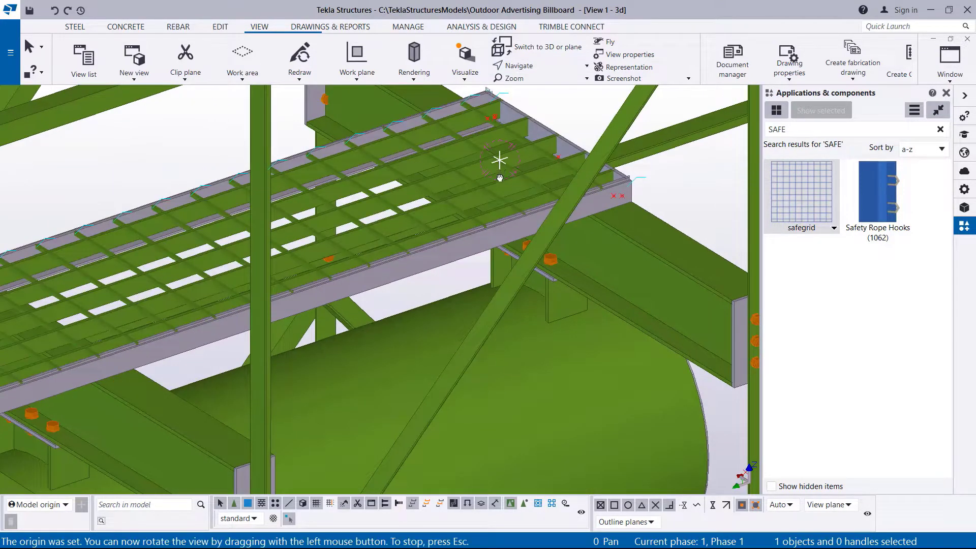
left_click_drag(500, 159, 371, 165)
scroll(519, 330, "down", 5)
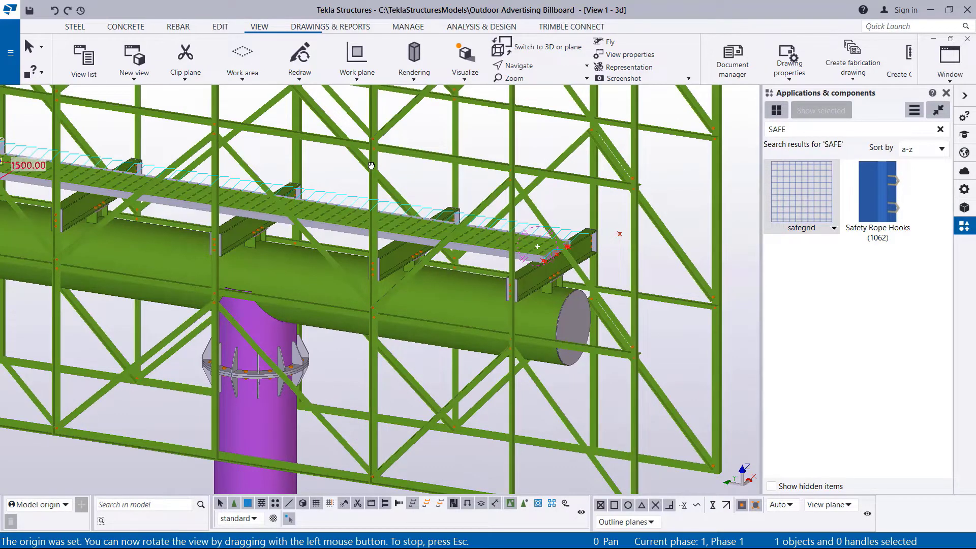
scroll(372, 165, "down", 8)
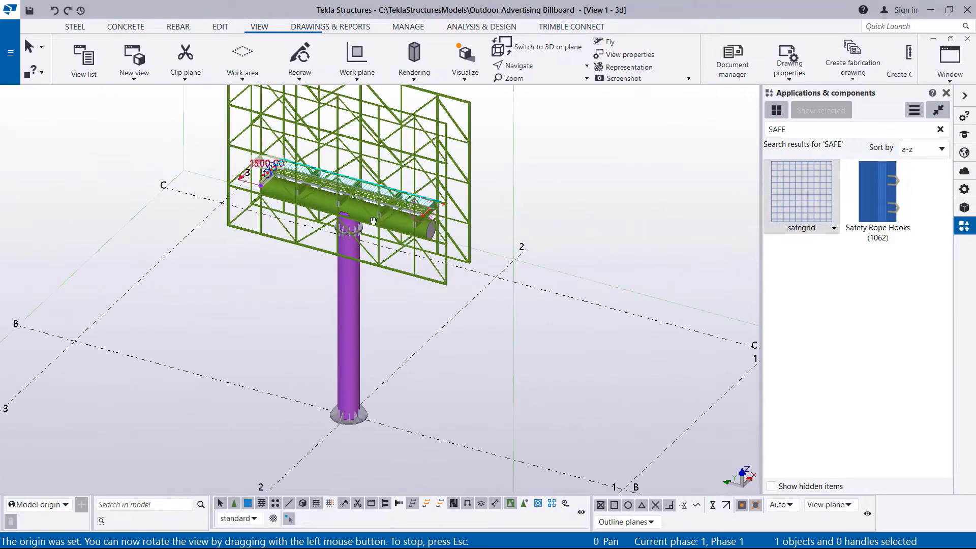
left_click_drag(373, 220, 345, 451)
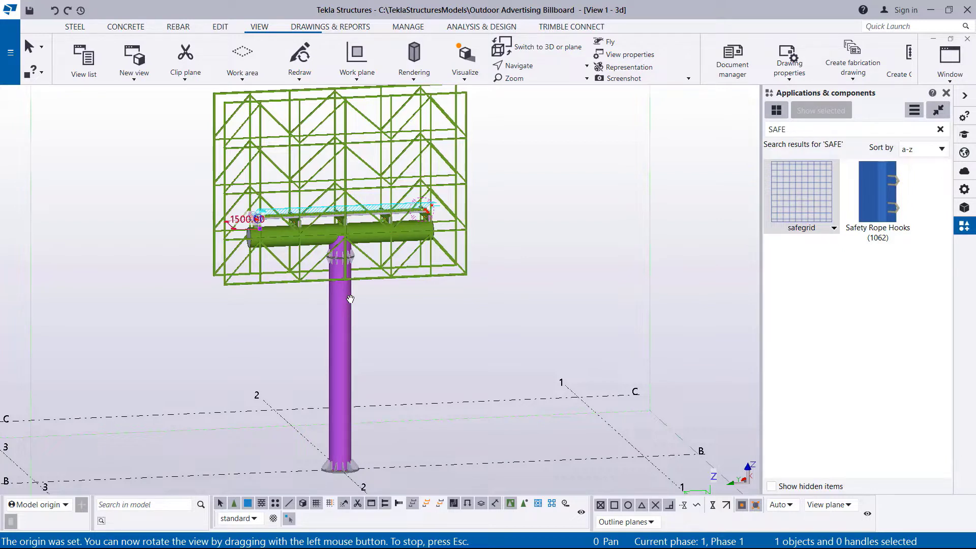
Examine the billboard structure and the bolted flange joint with stiffeners near the column's upper end
left_click_drag(345, 269, 398, 317)
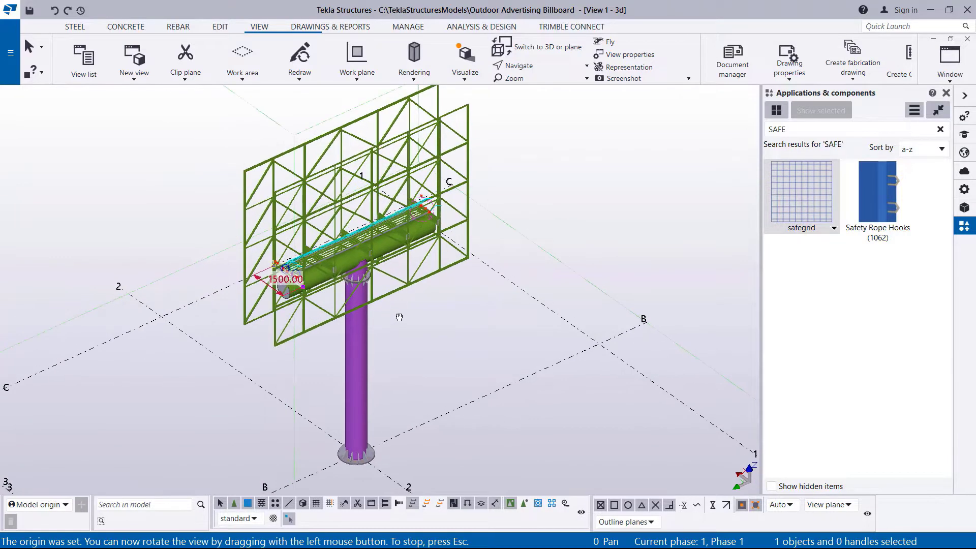
scroll(370, 302, "up", 3)
scroll(370, 301, "up", 1)
scroll(380, 285, "down", 3)
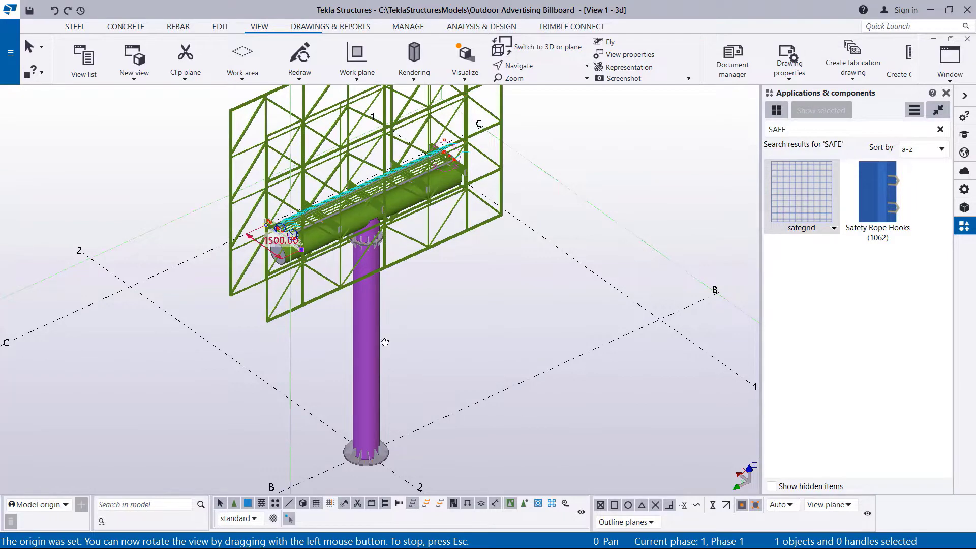
scroll(389, 260, "up", 5)
scroll(376, 229, "up", 2)
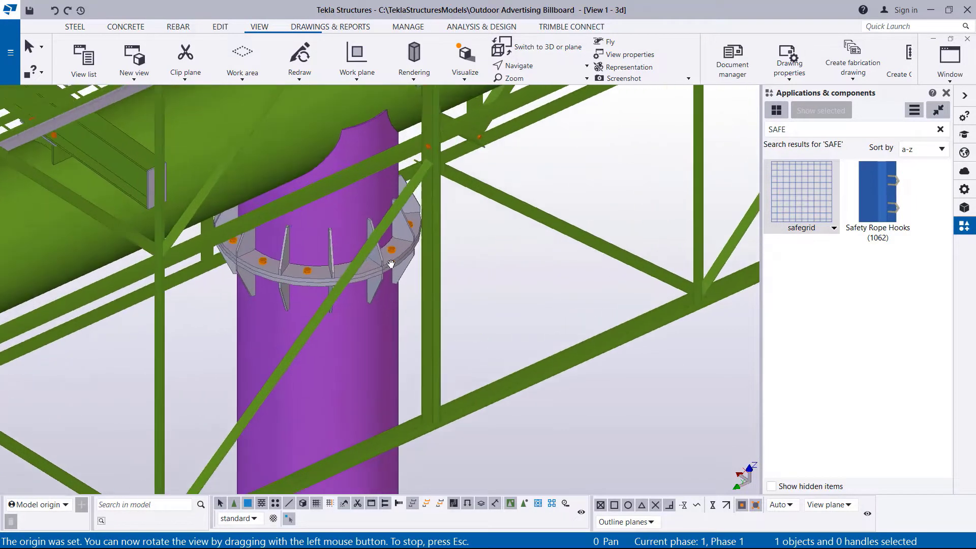
scroll(431, 295, "down", 3)
scroll(420, 281, "down", 5)
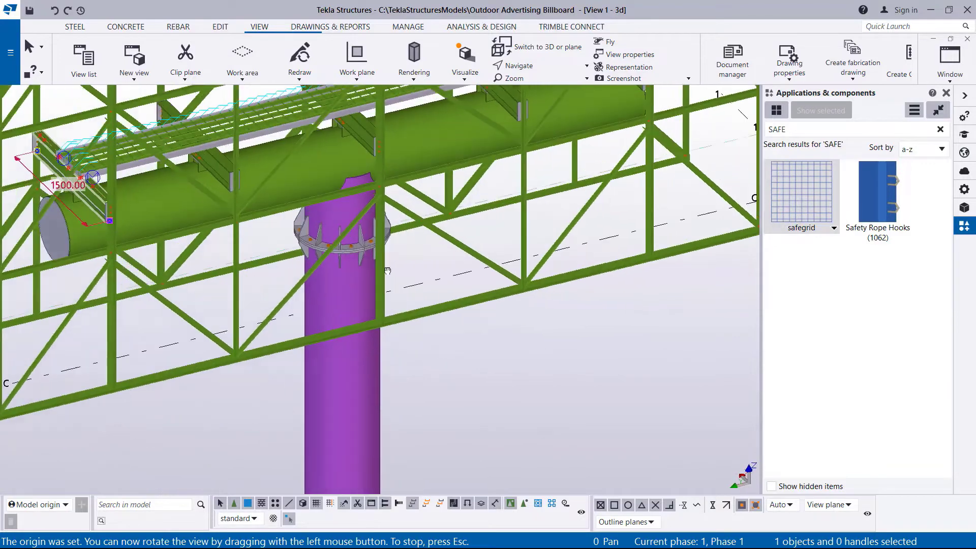
left_click_drag(450, 325, 479, 320)
scroll(478, 321, "up", 8)
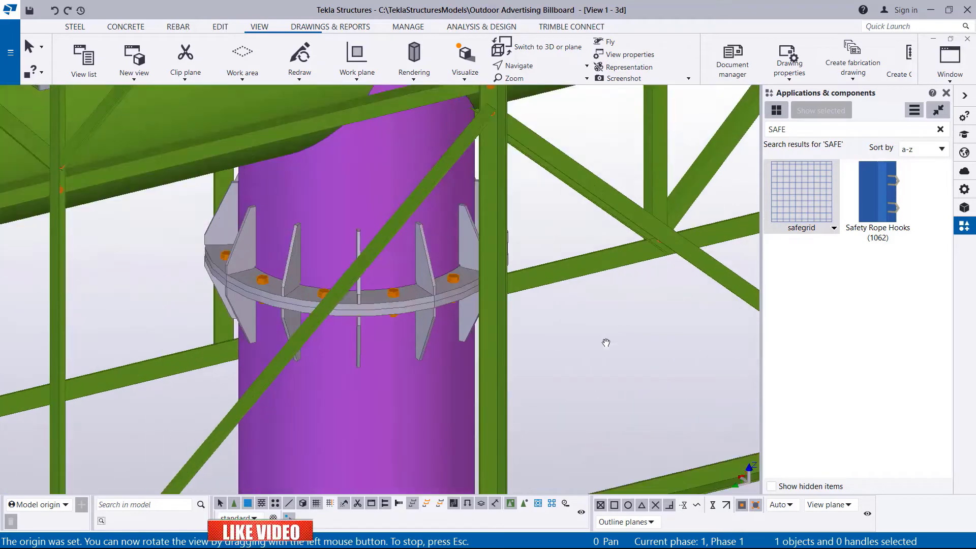
right_click(605, 342)
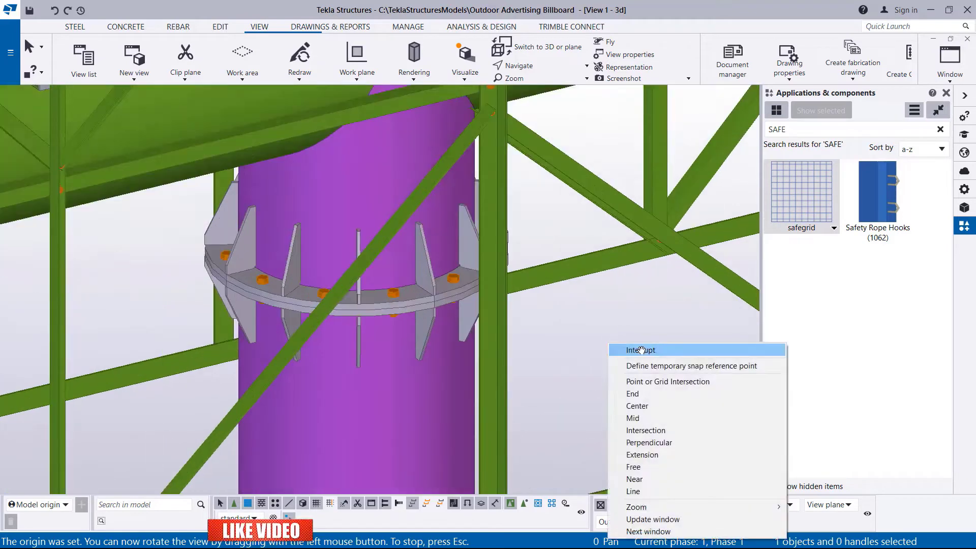
left_click(635, 350)
Place a construction point on the outer edge of the column's upper flange joint, between the two flange plates at a stiffener
scroll(447, 285, "up", 3)
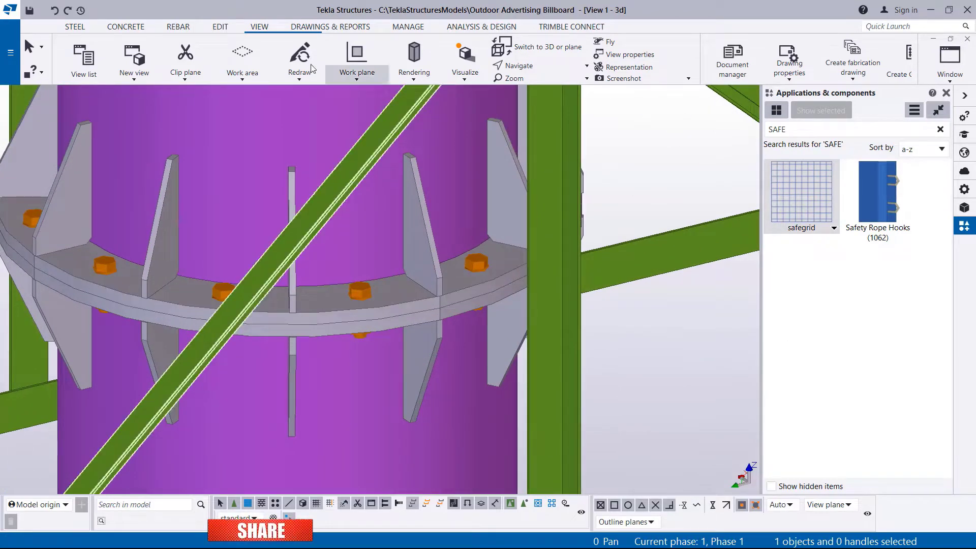
left_click(220, 28)
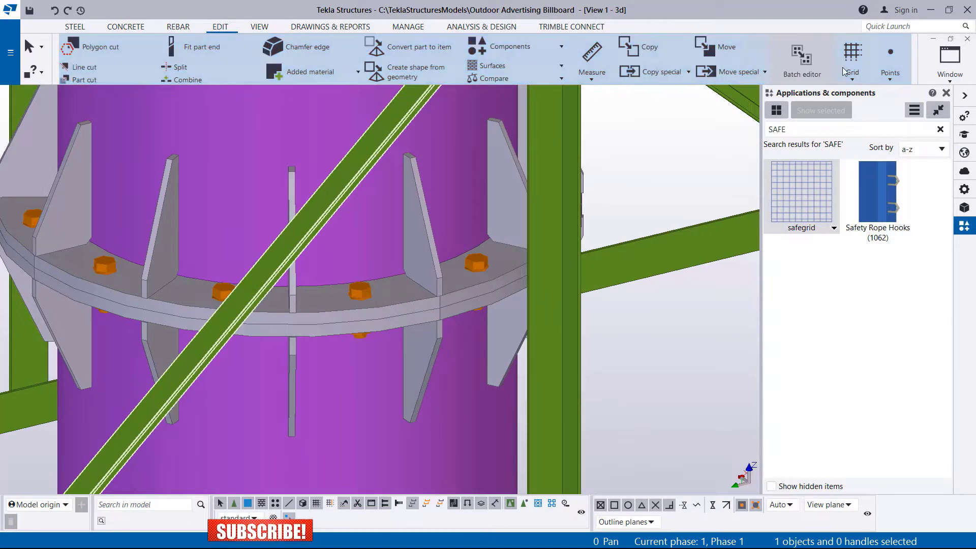
left_click(889, 79)
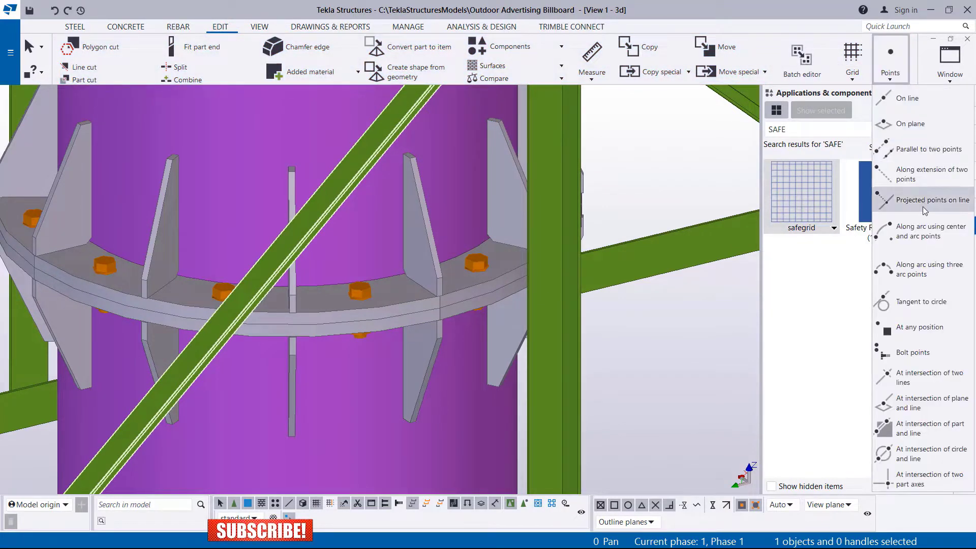
left_click(908, 328)
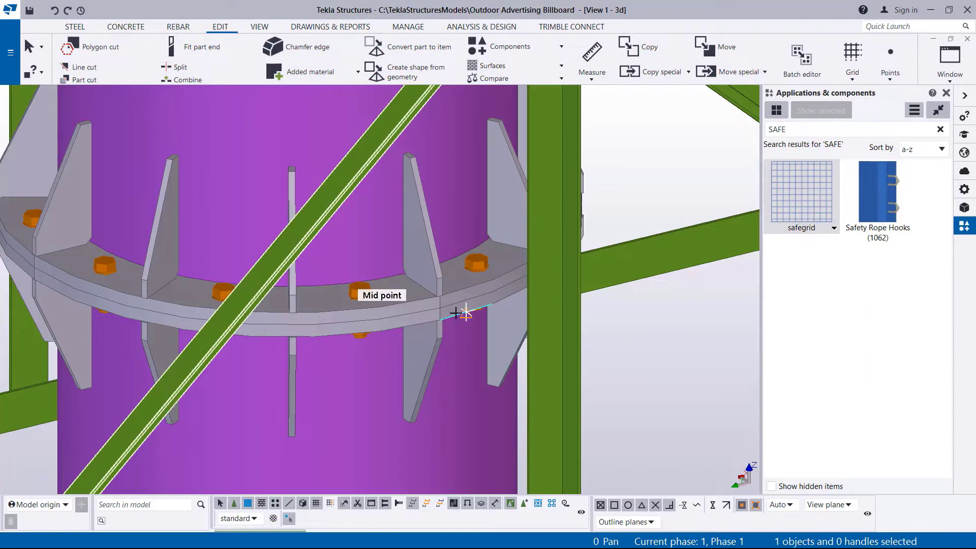
scroll(457, 312, "up", 5)
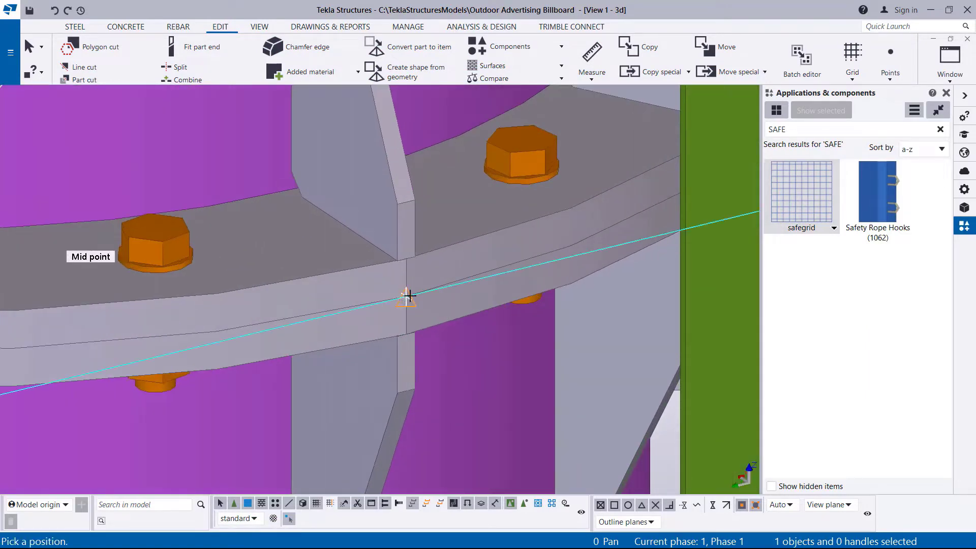
left_click(410, 295)
right_click(460, 262)
left_click(487, 276)
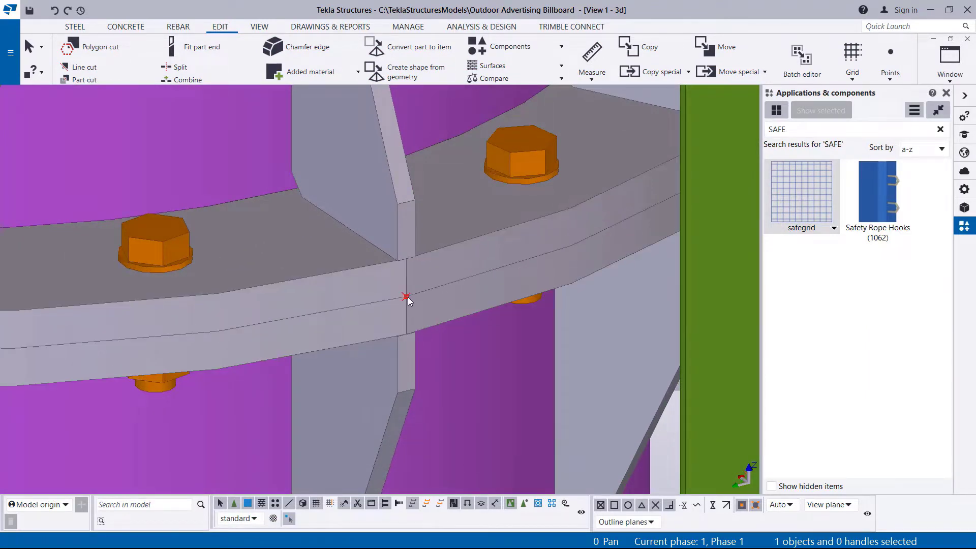
Copy the flange point linearly once with dX 0, dY 0 and dZ 400
right_click(407, 297)
mouse_move(468, 362)
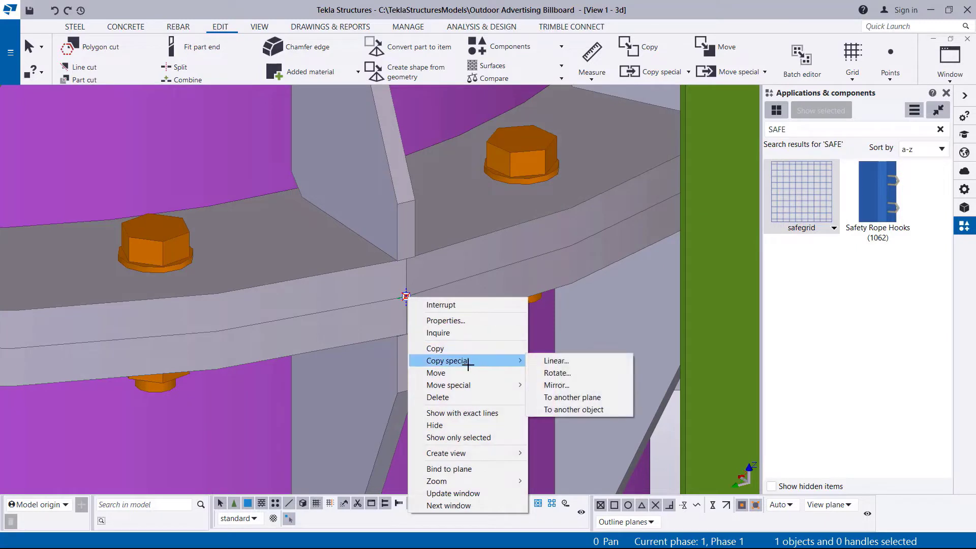
left_click(540, 364)
left_click(127, 193)
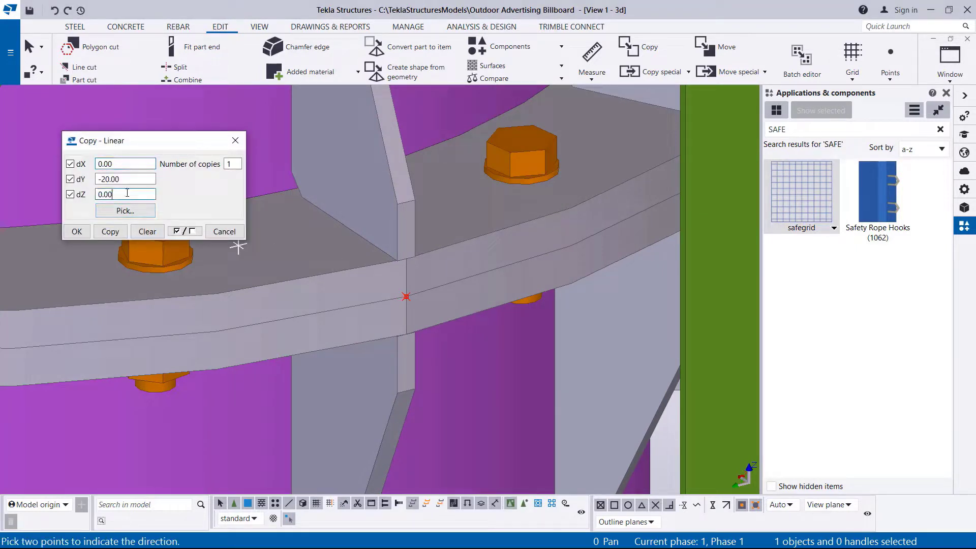
left_click_drag(127, 194, 82, 177)
type("400.")
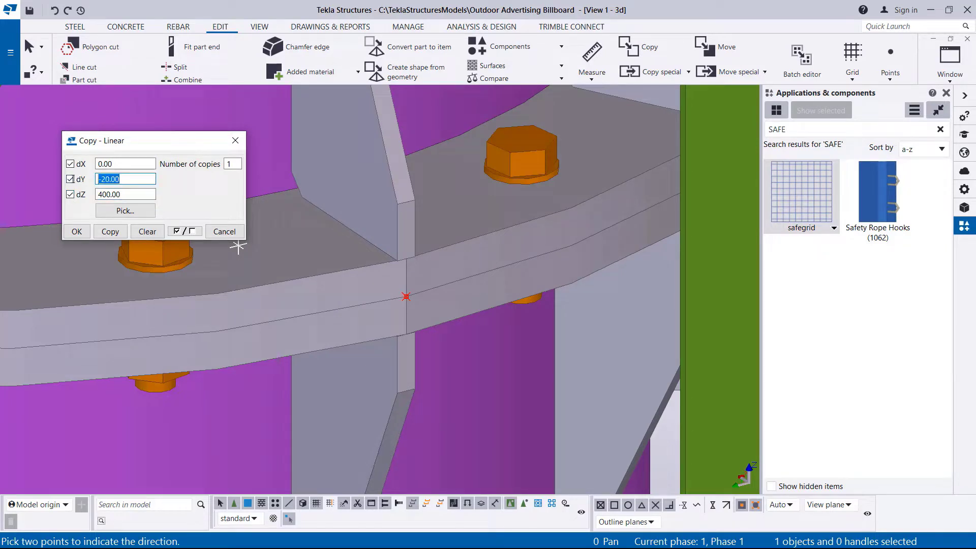
type("0")
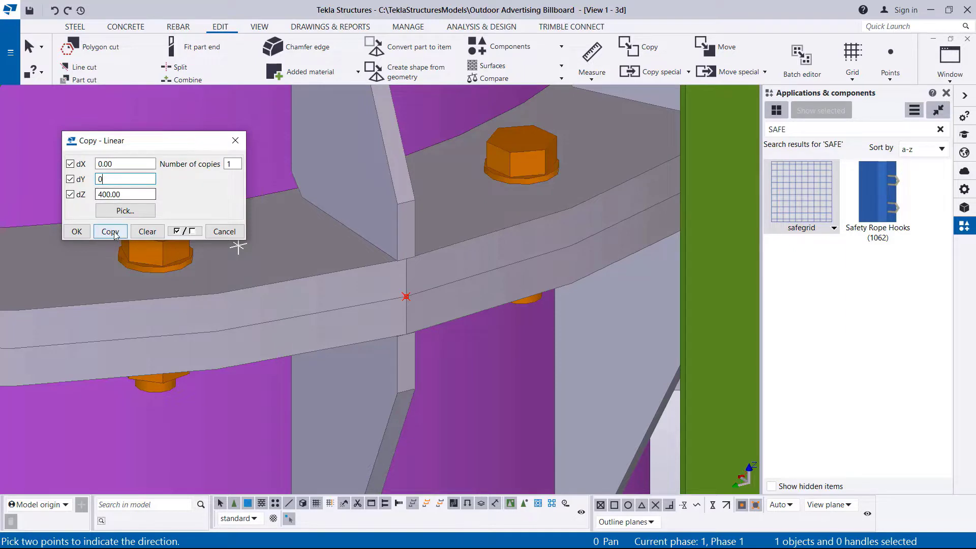
left_click(97, 233)
left_click(76, 232)
scroll(315, 292, "down", 10)
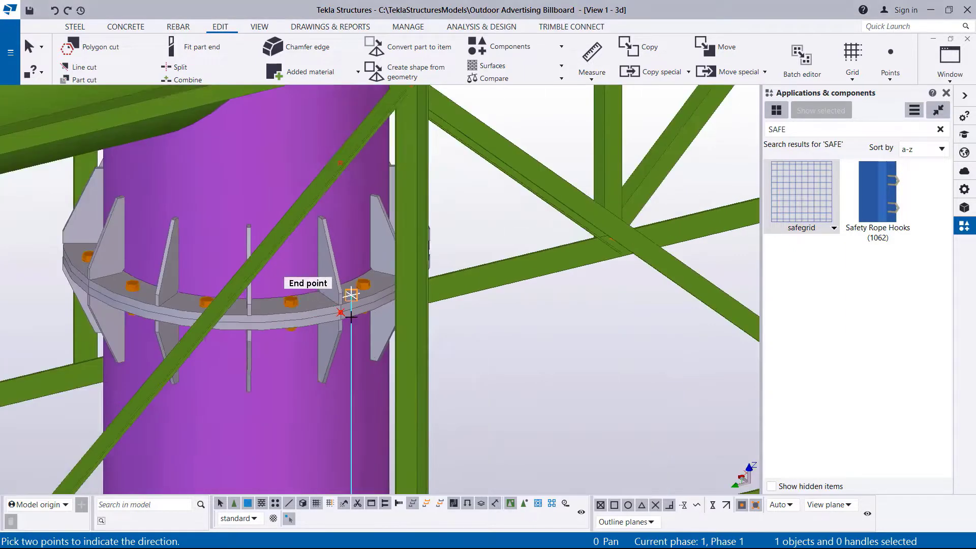
scroll(338, 222, "up", 5)
right_click(451, 274)
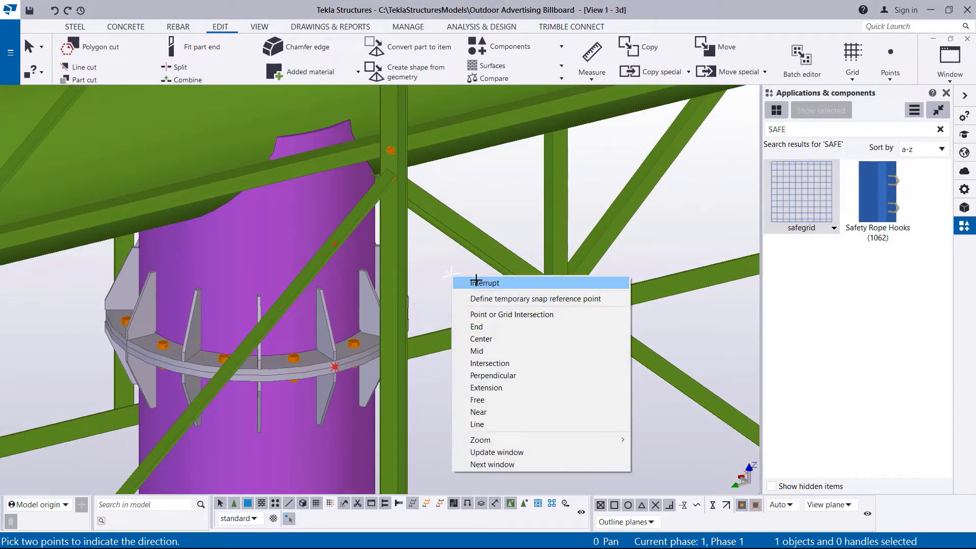
left_click(467, 280)
Copy the upper construction point linearly down the column with dX 0, dY 0 and dZ -5000
scroll(320, 254, "up", 2)
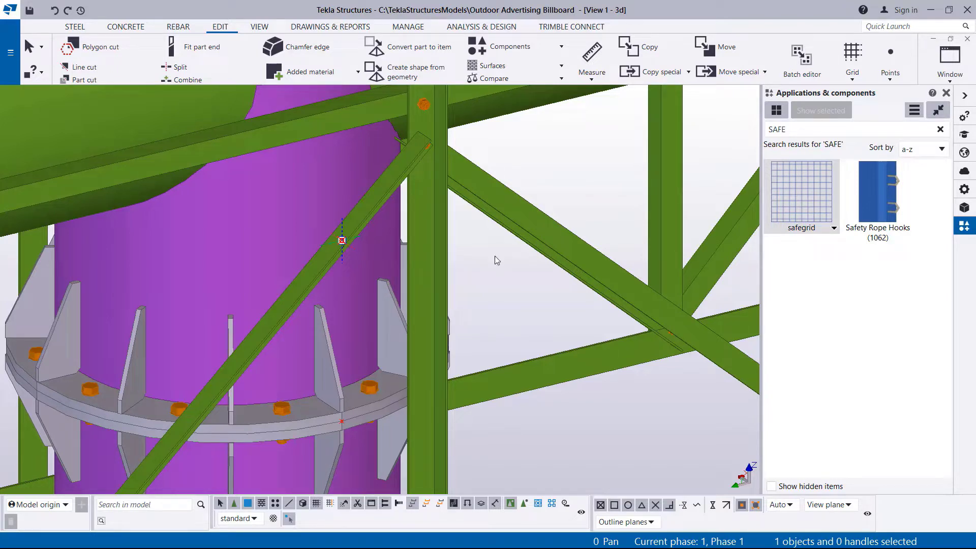
right_click(495, 269)
mouse_move(579, 334)
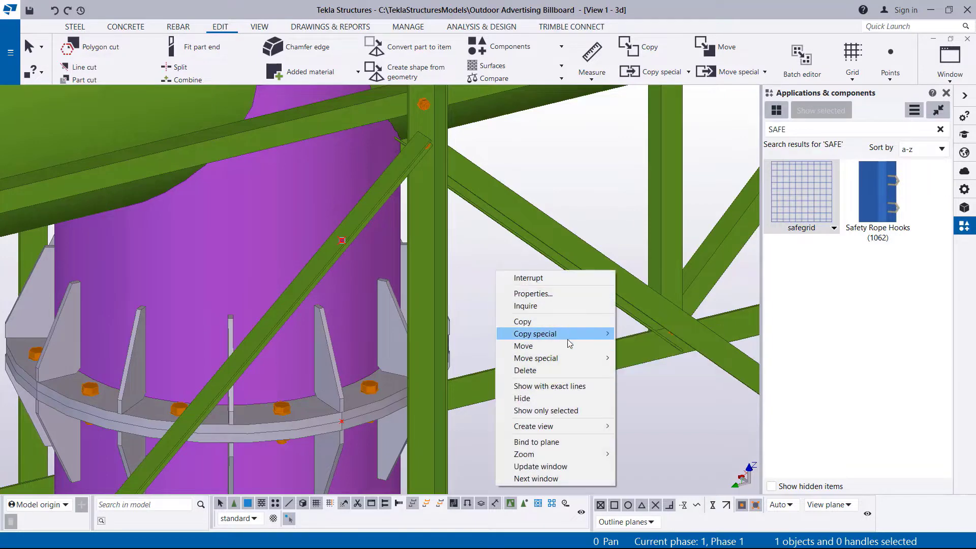
left_click(643, 334)
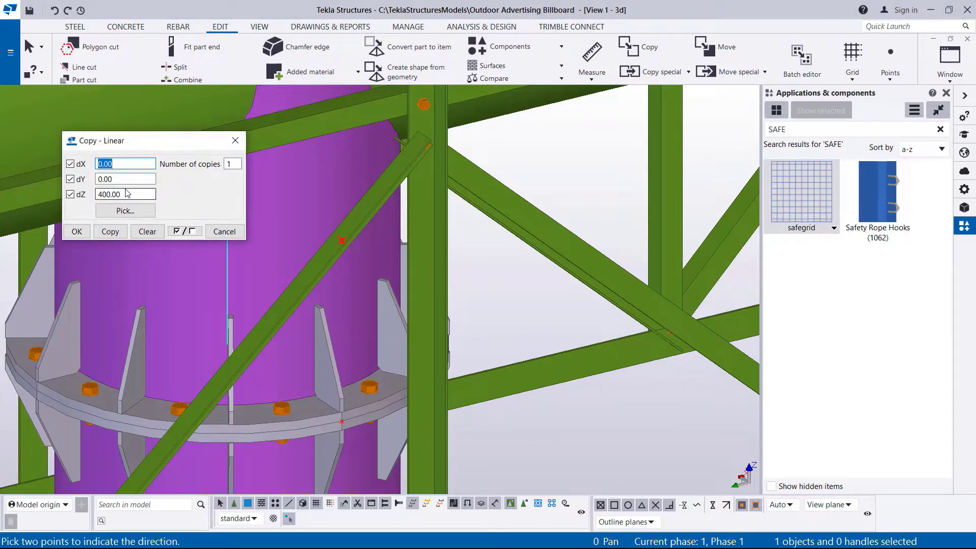
left_click_drag(128, 194, 88, 194)
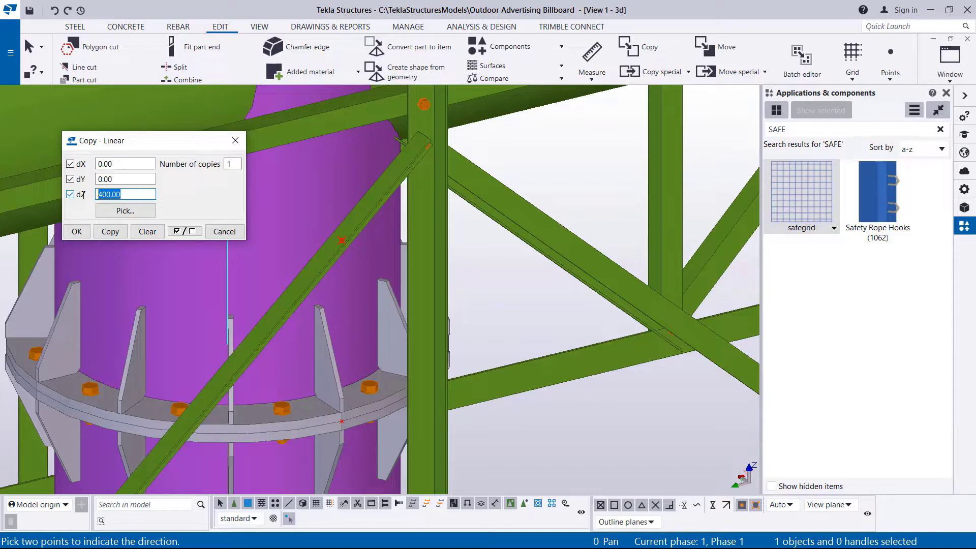
type("5")
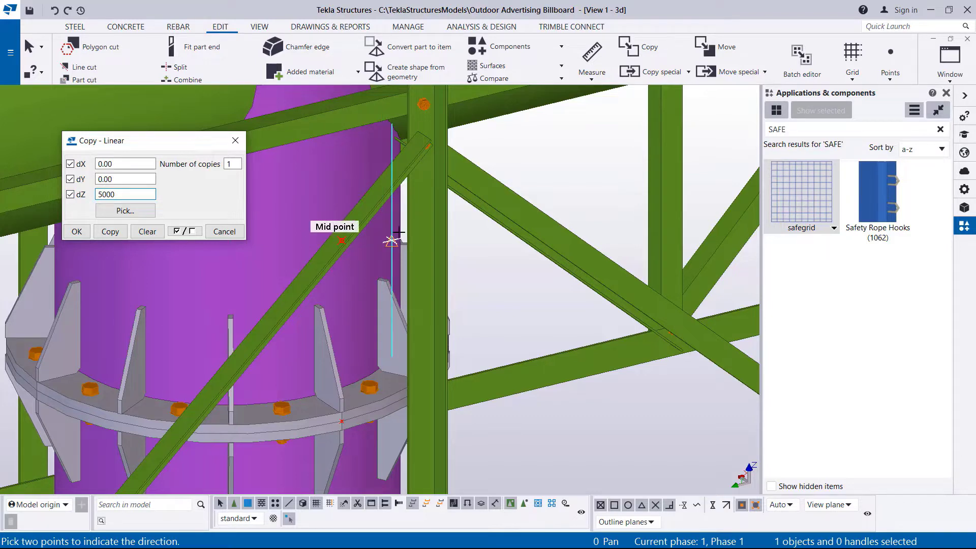
left_click(113, 235)
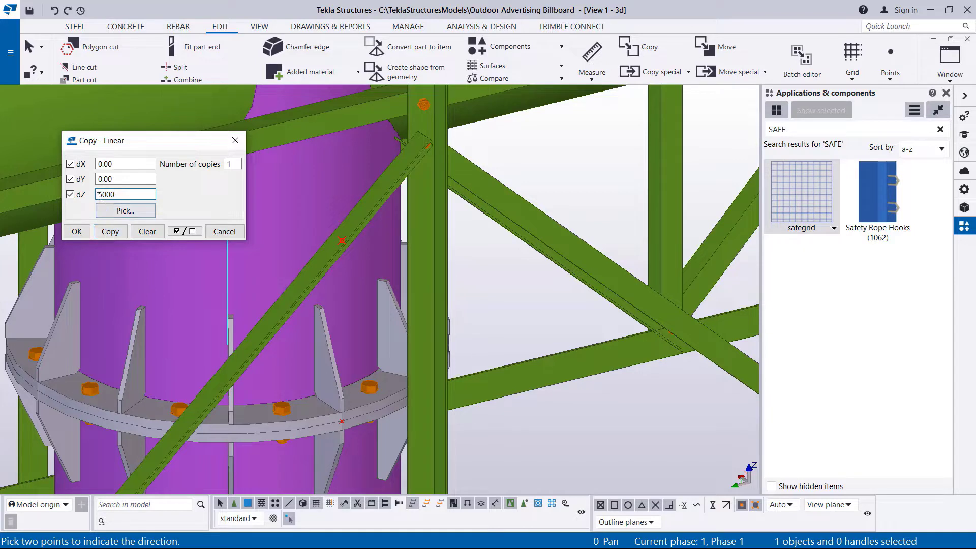
type("-")
left_click(77, 231)
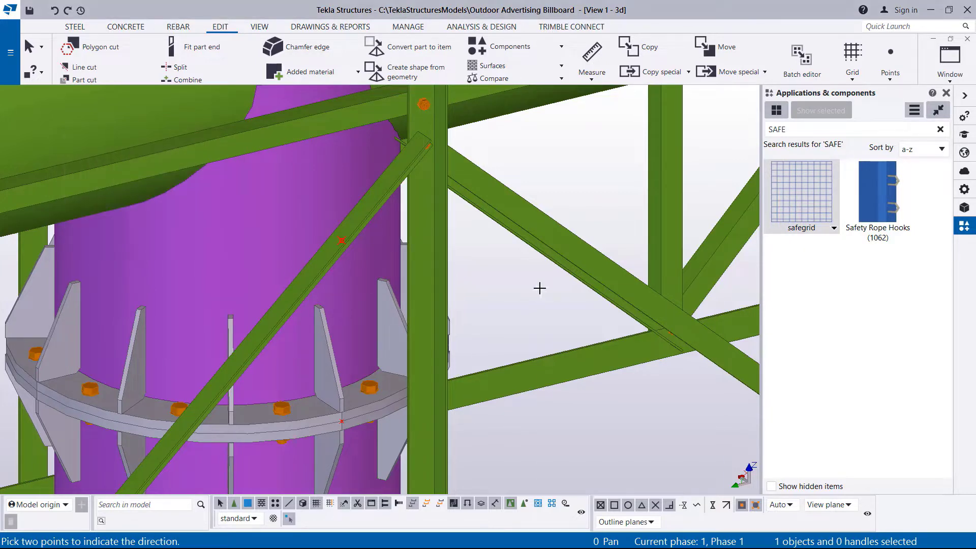
right_click(540, 288)
scroll(343, 193, "down", 6)
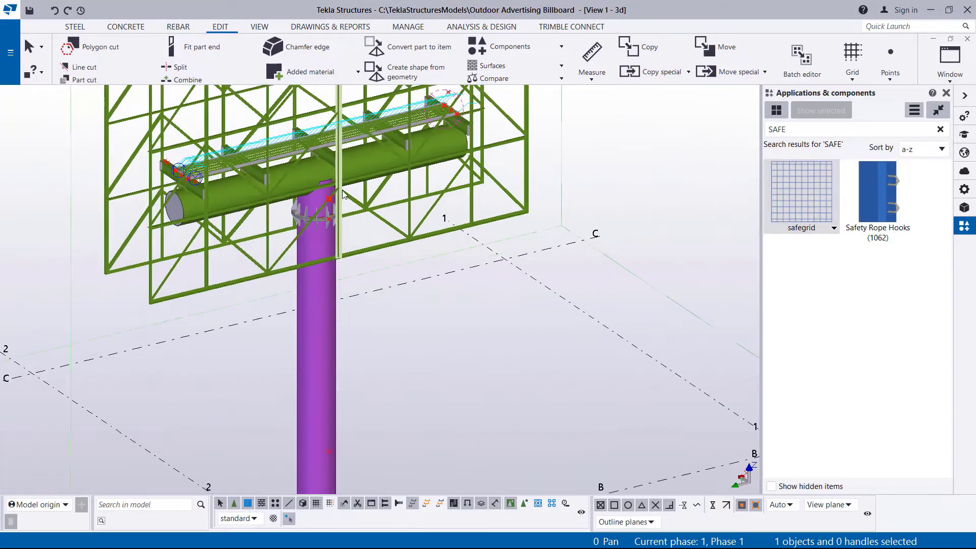
scroll(343, 193, "down", 2)
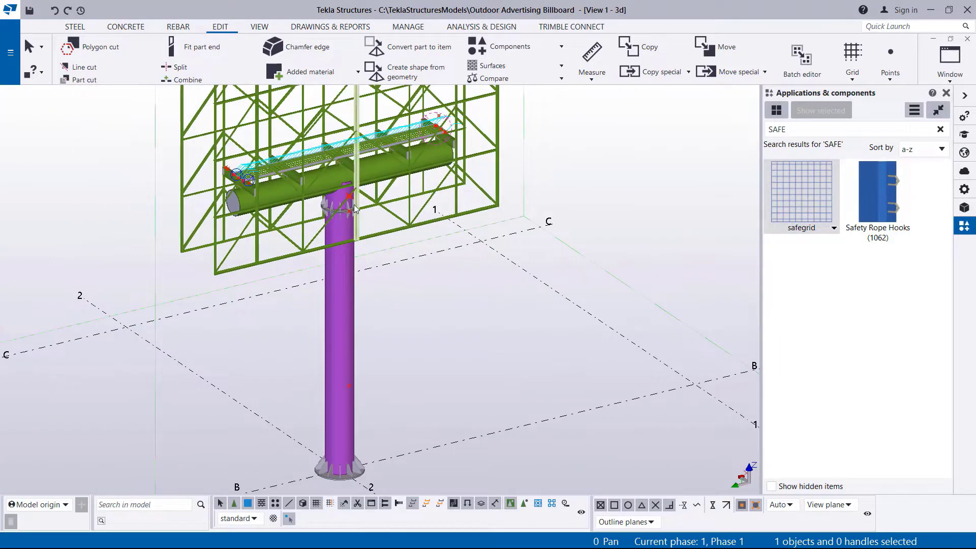
Search the applications and components catalogue for "LA" and locate the Cage Ladder (S60) component
scroll(354, 207, "up", 8)
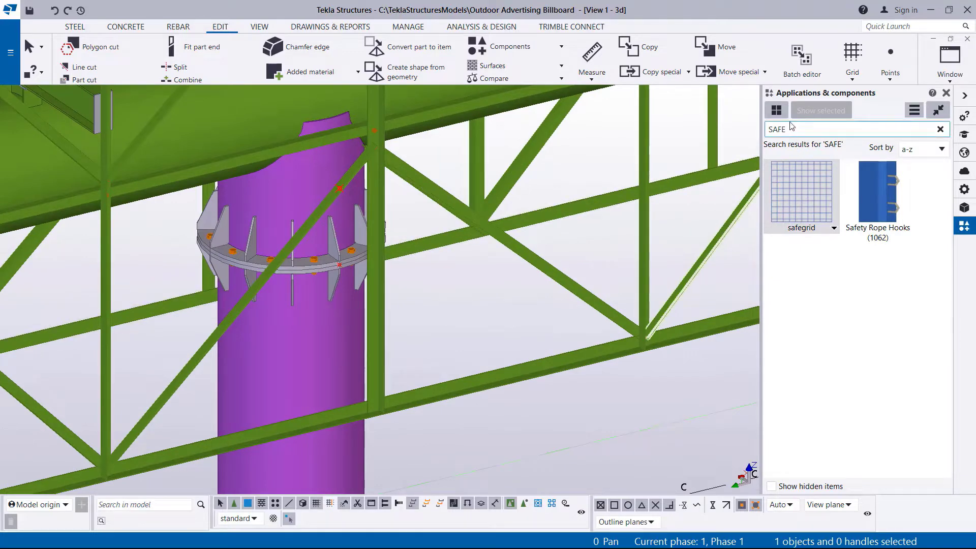
key("BackSpace")
key("BackSpace")
key("BackSpace")
key("BackSpace")
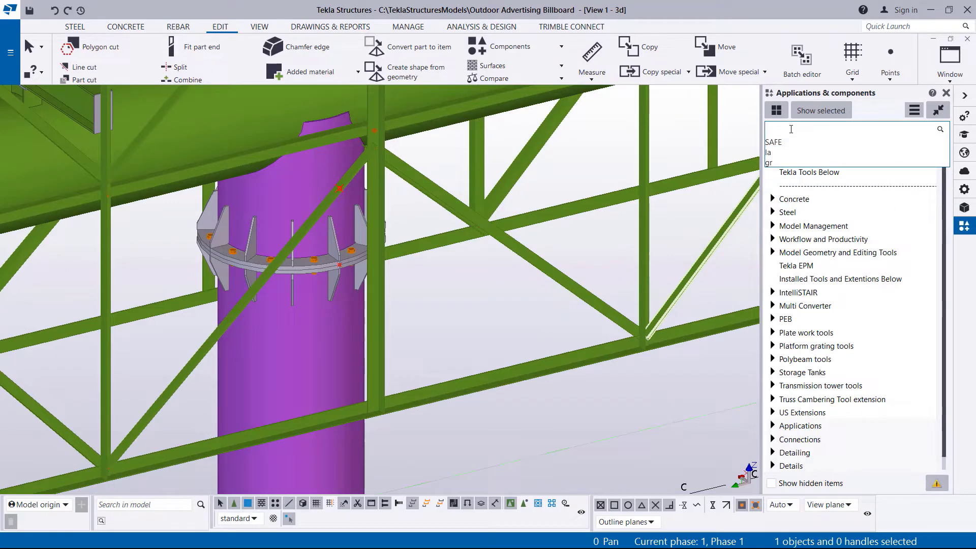
type("LA")
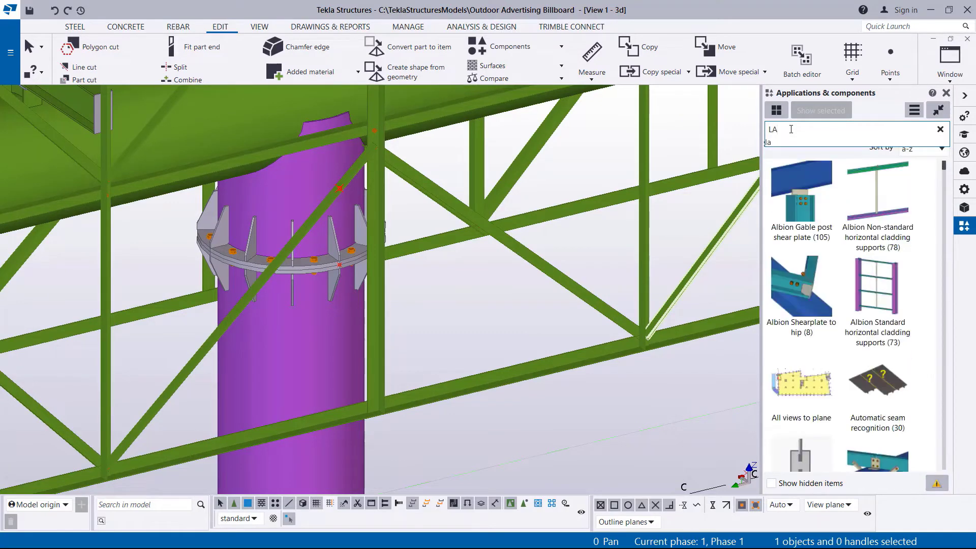
scroll(864, 366, "down", 10)
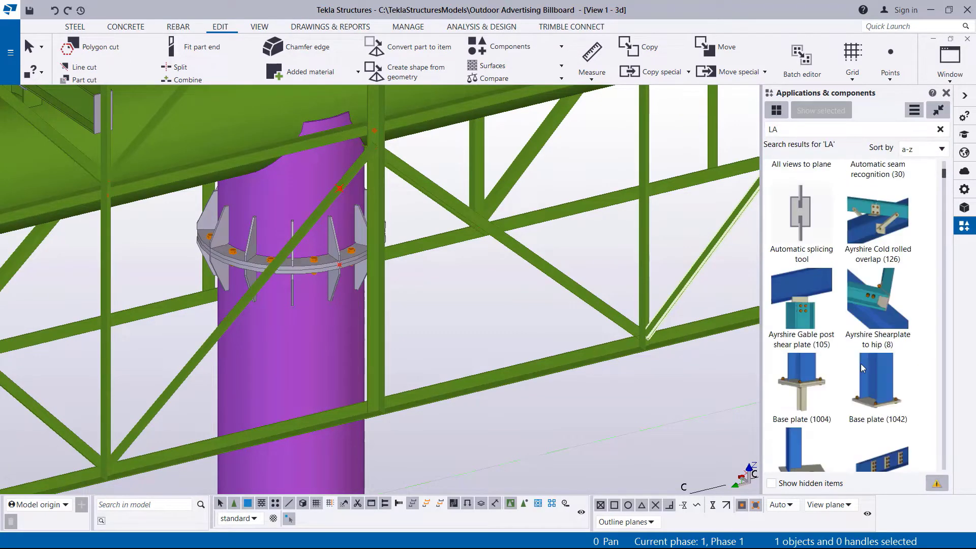
scroll(864, 366, "down", 3)
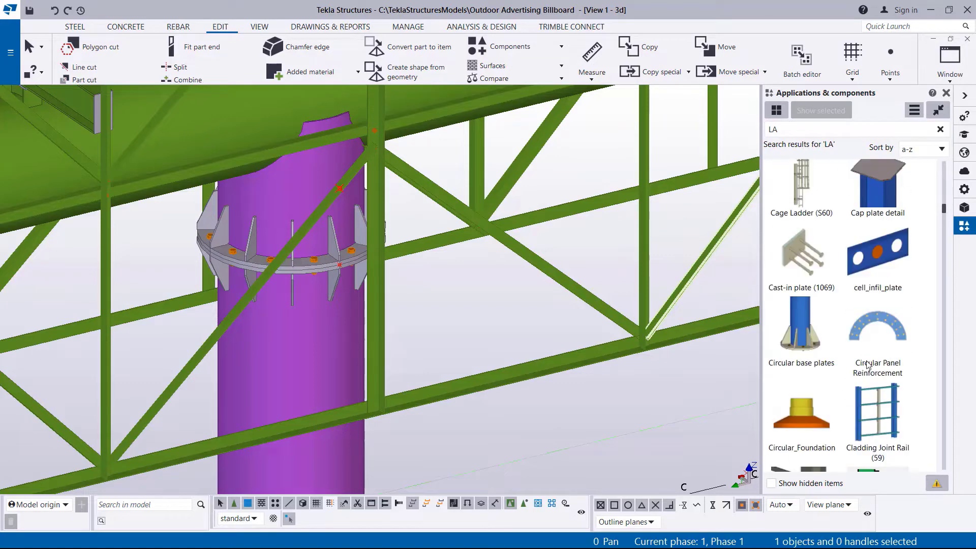
scroll(869, 363, "up", 2)
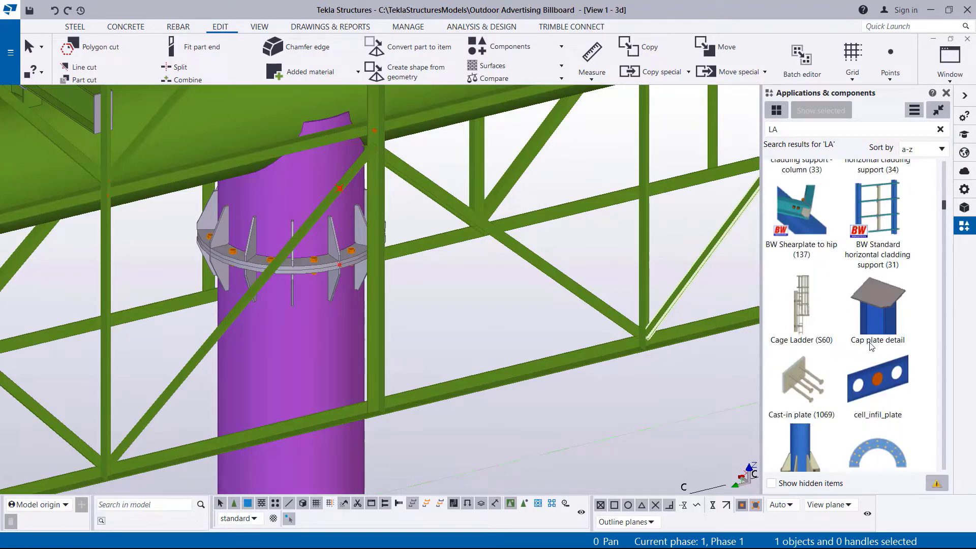
Open the Cage Ladder (S60) component's properties and load the saved L1 settings
double_click(812, 316)
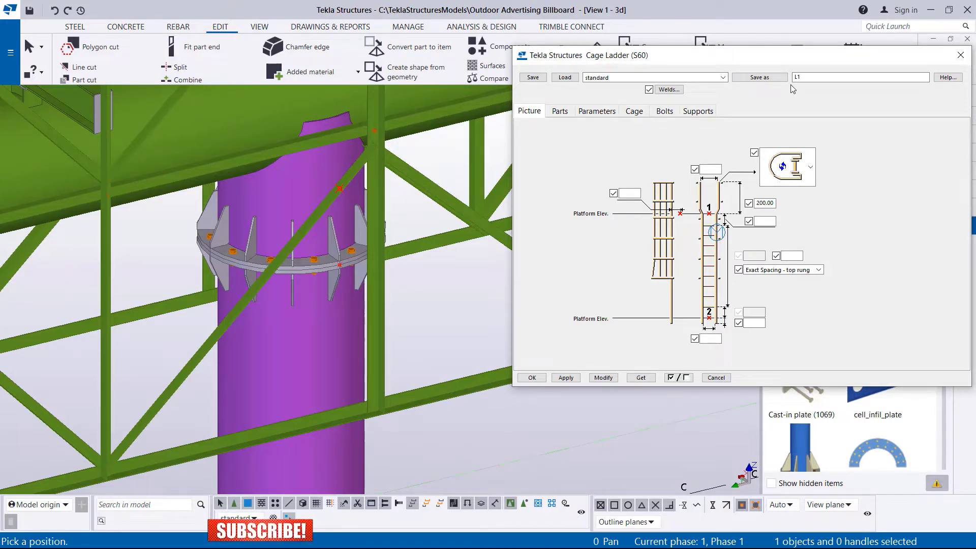
left_click(722, 77)
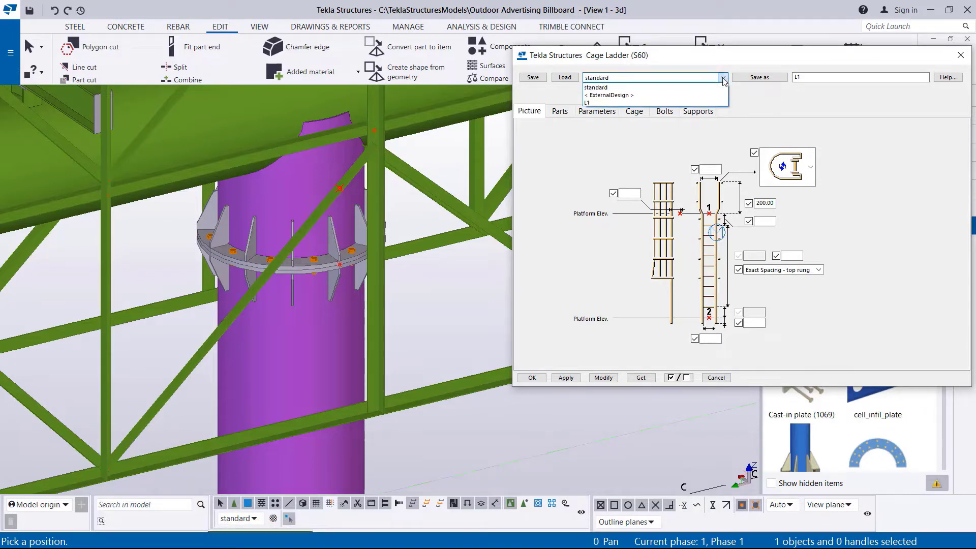
left_click(590, 102)
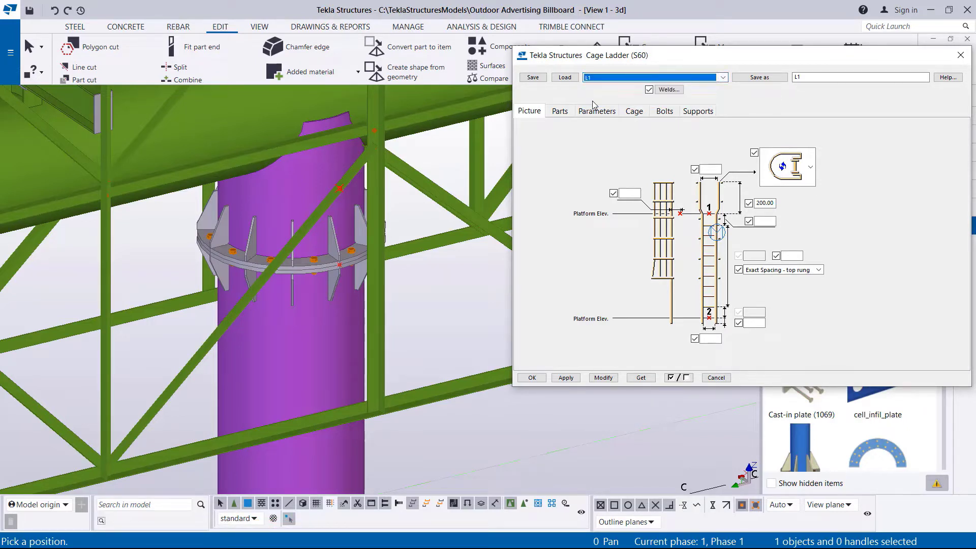
left_click(566, 78)
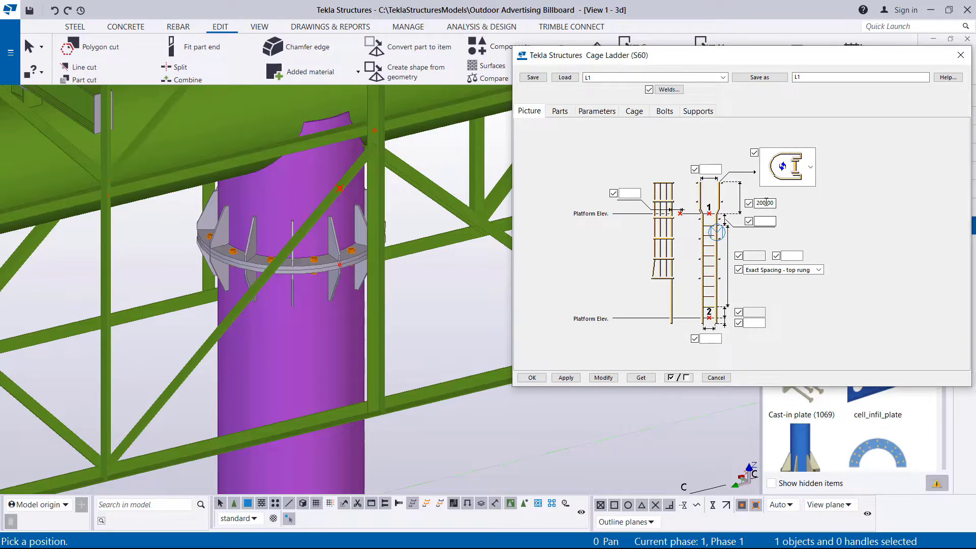
Review the ladder's parts, parameters, cage, bolts and supports settings and accept them
left_click(560, 113)
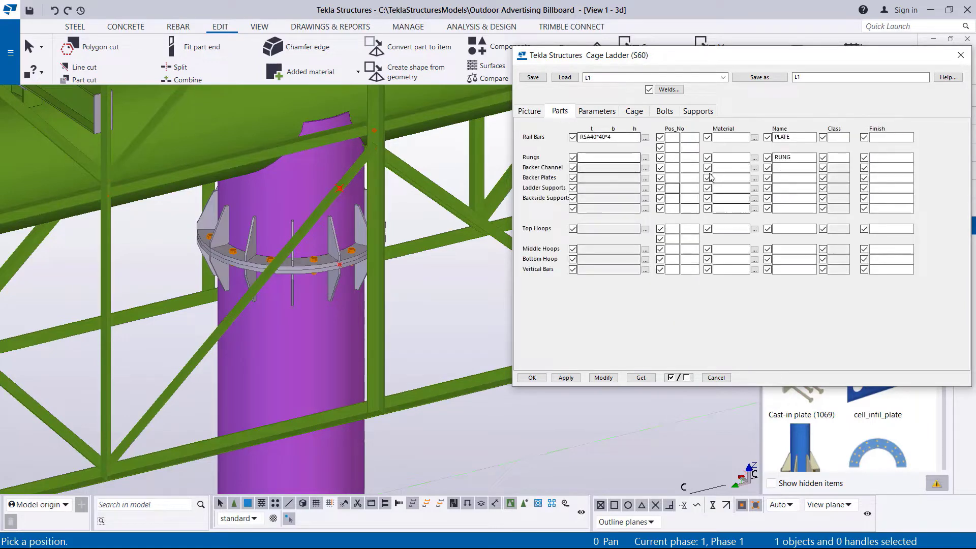
left_click(600, 112)
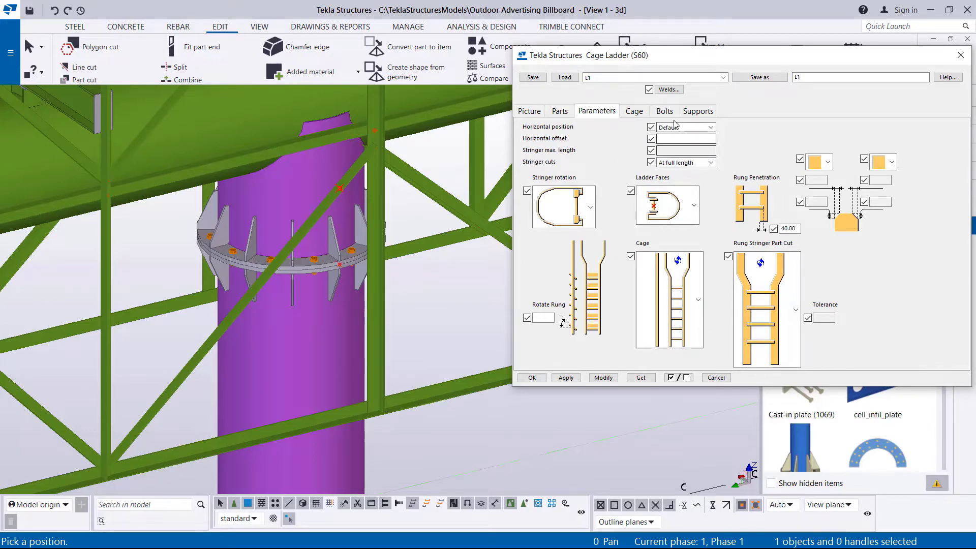
left_click(634, 112)
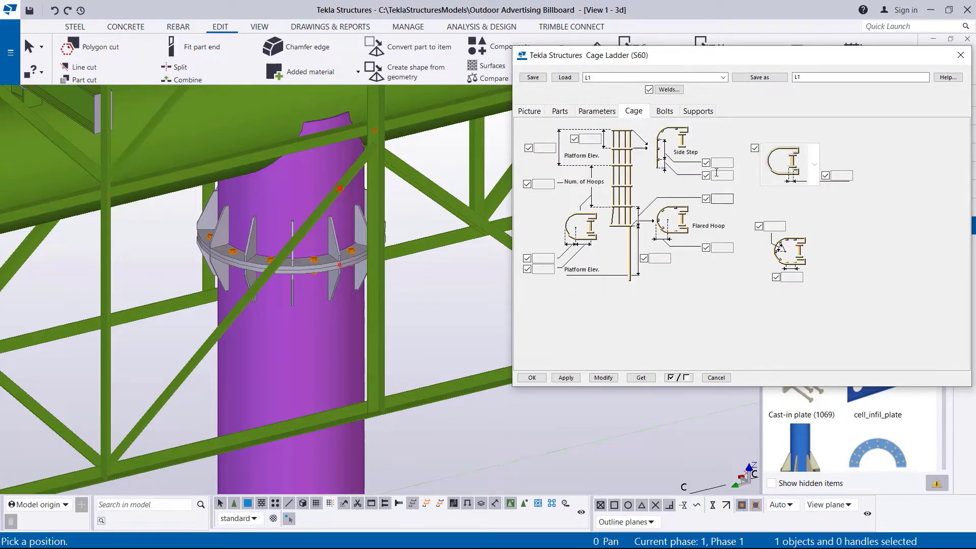
left_click(670, 112)
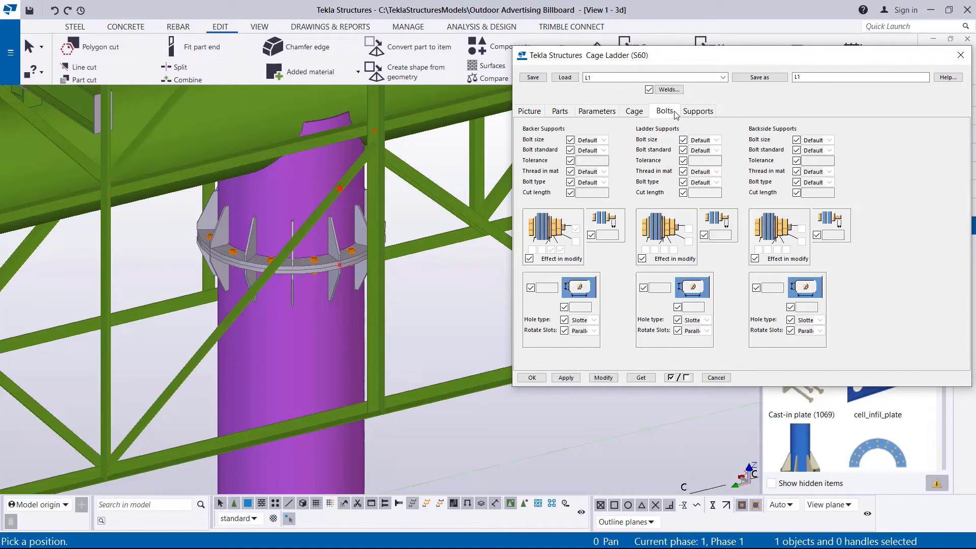
left_click(706, 113)
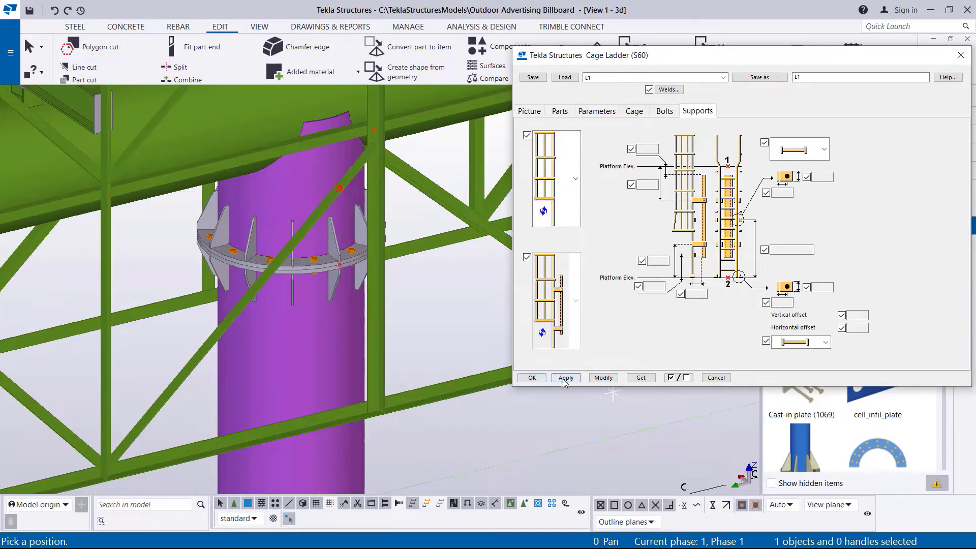
left_click(531, 377)
Place the cage ladder along the column from the construction point above the flange joint to the lower point 5000 mm below
scroll(351, 199, "up", 5)
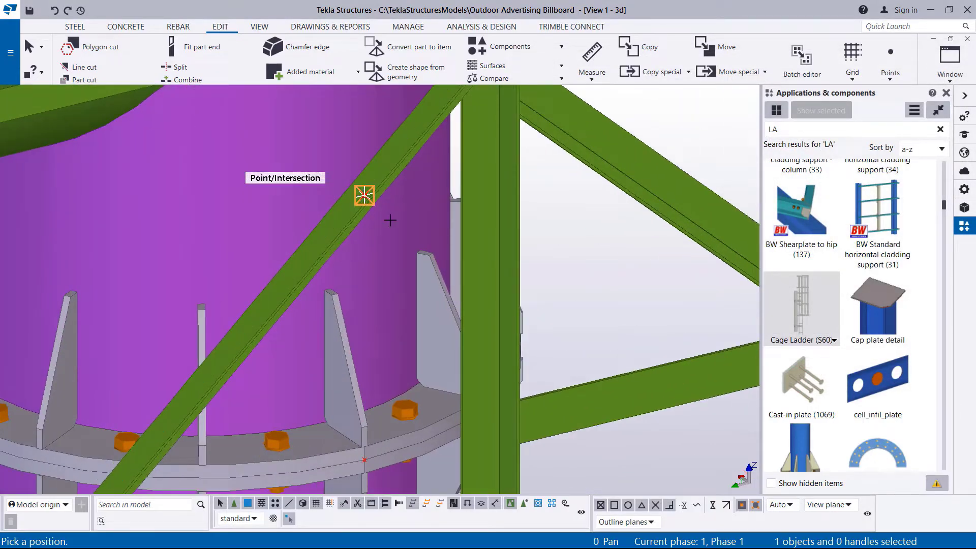
left_click(390, 220)
scroll(390, 219, "down", 10)
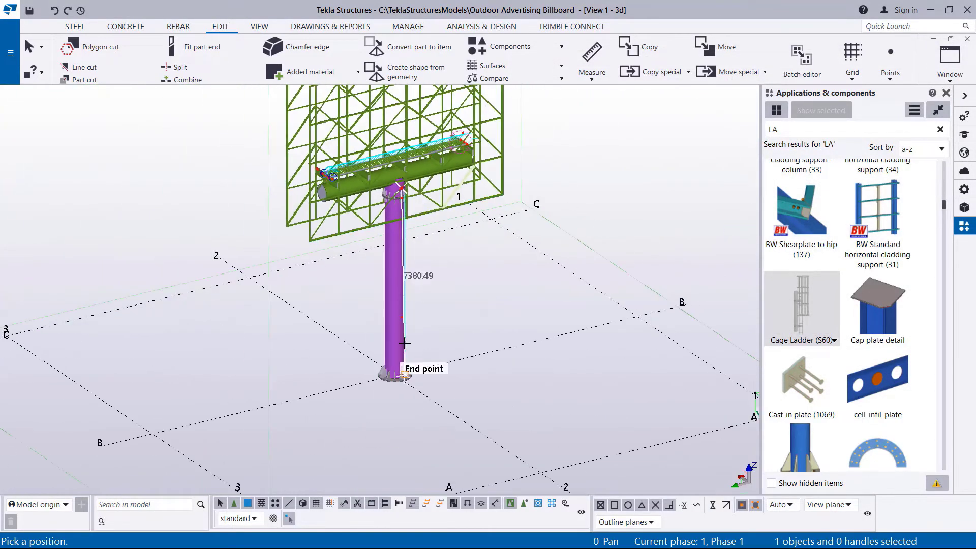
scroll(404, 343, "up", 5)
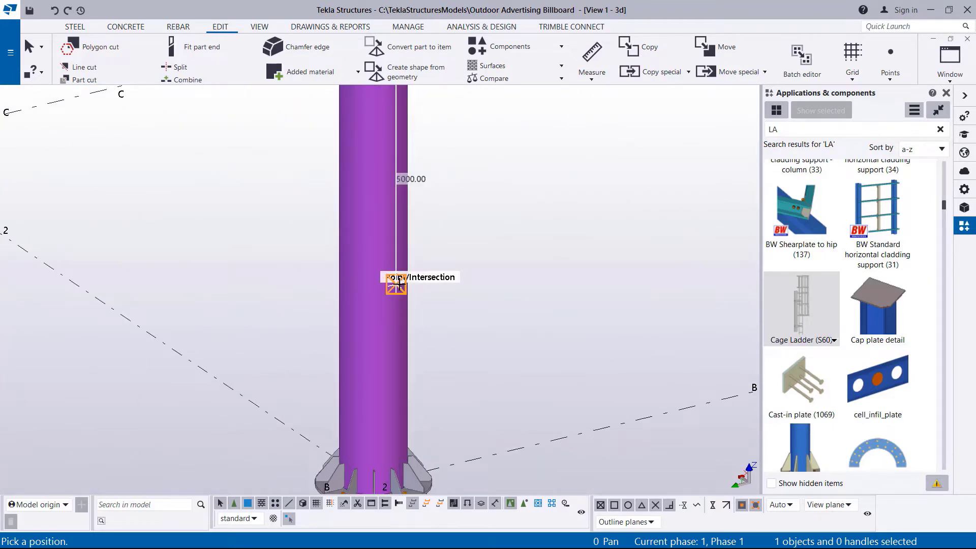
left_click(399, 281)
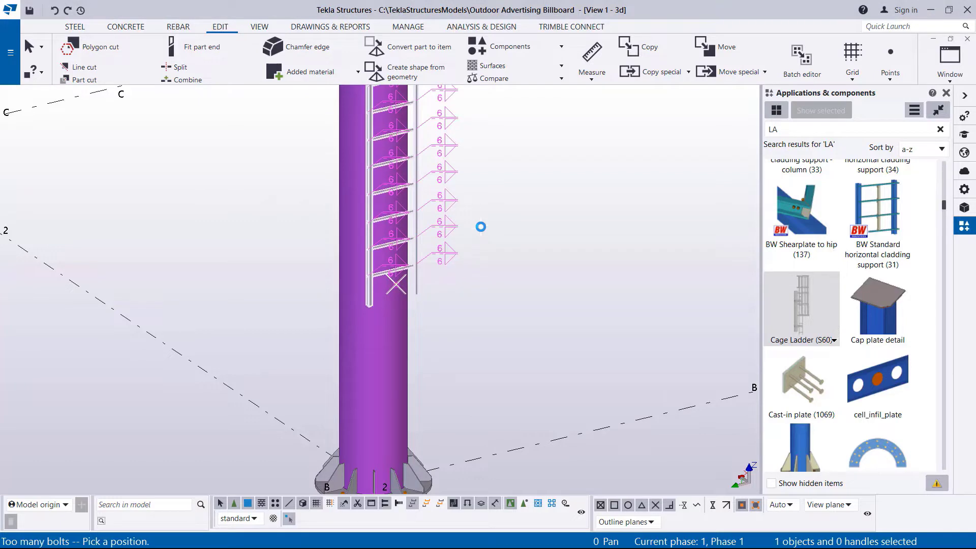
right_click(529, 182)
left_click(548, 188)
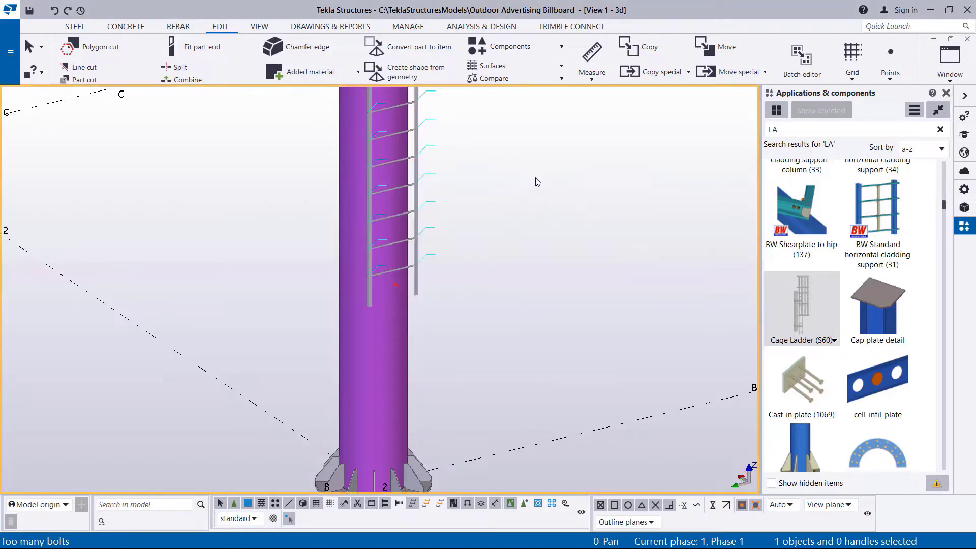
Examine the ladder along the column from several angles, checking how its rails and rungs meet the bolted flange joint
scroll(356, 258, "up", 5)
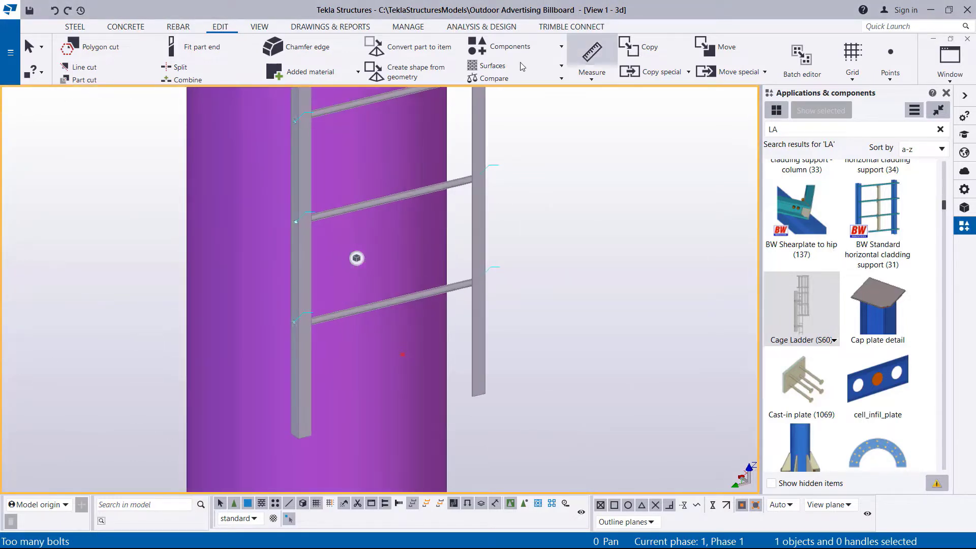
scroll(554, 74, "down", 1)
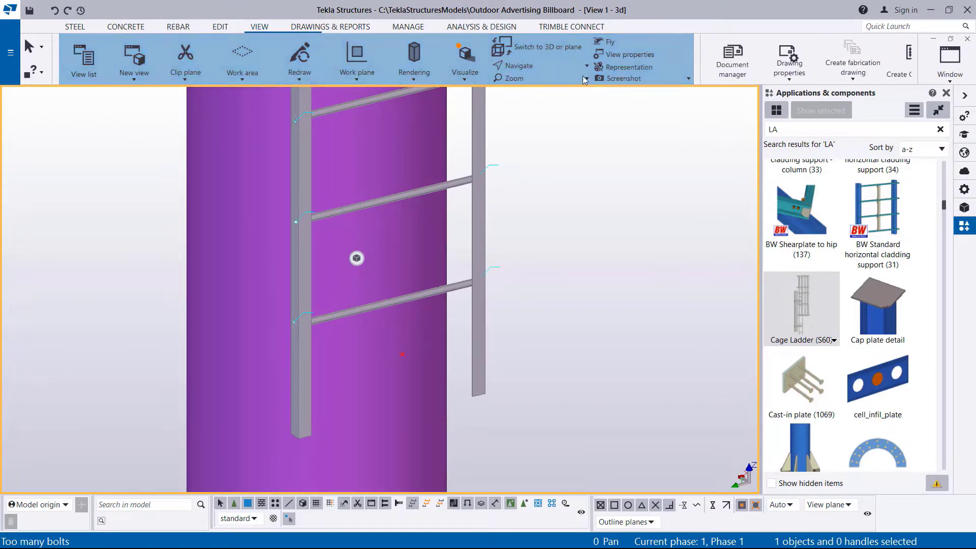
left_click(541, 67)
left_click(532, 86)
scroll(435, 321, "down", 5)
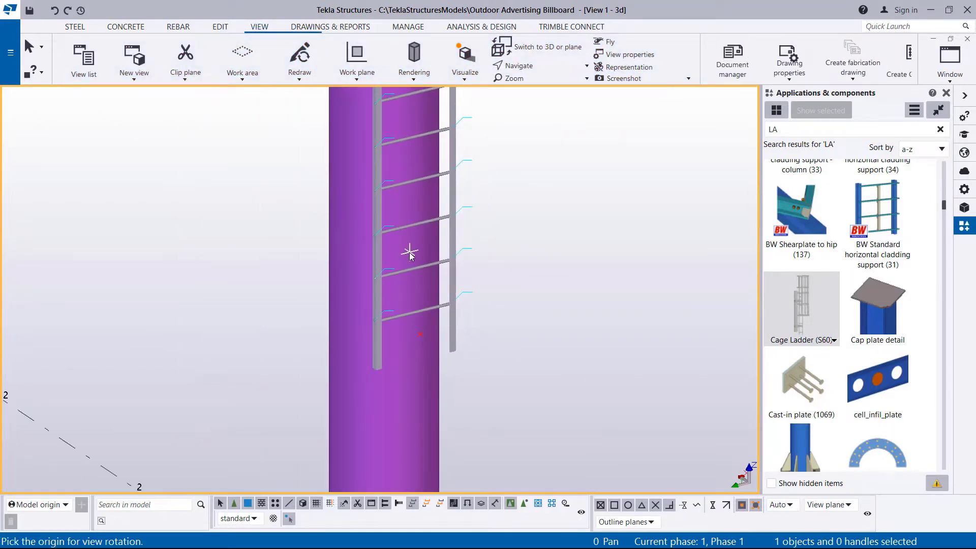
left_click(409, 253)
left_click_drag(410, 253, 447, 279)
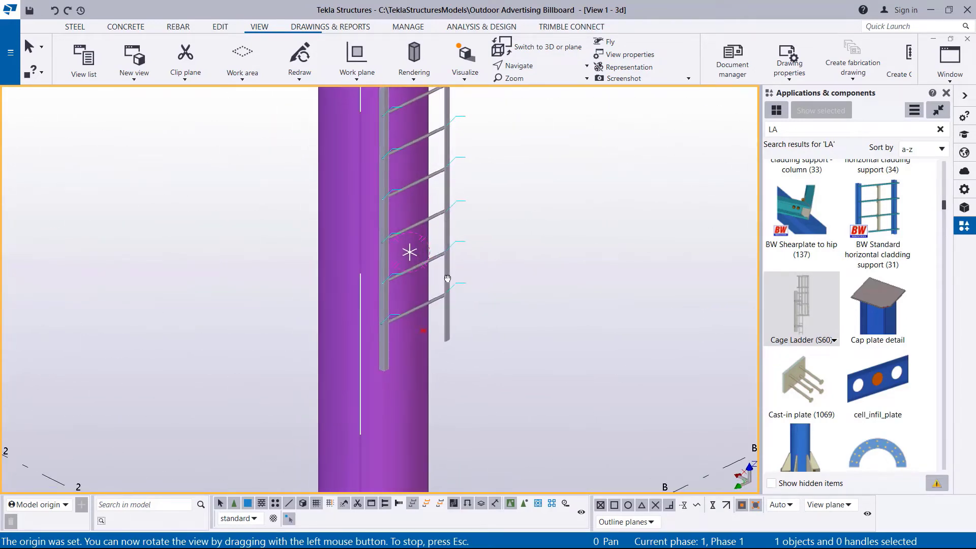
scroll(447, 278, "down", 6)
scroll(424, 185, "up", 4)
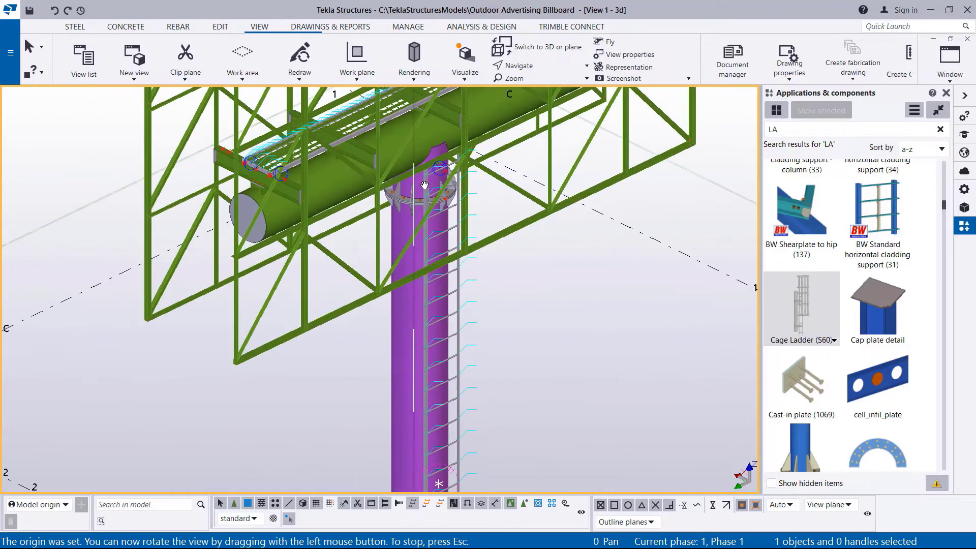
scroll(424, 185, "up", 5)
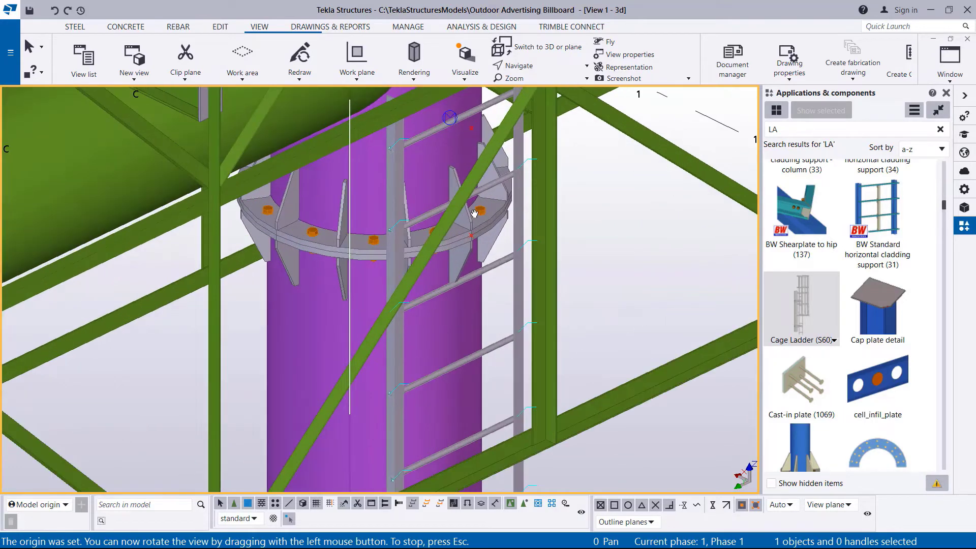
left_click_drag(474, 213, 500, 201)
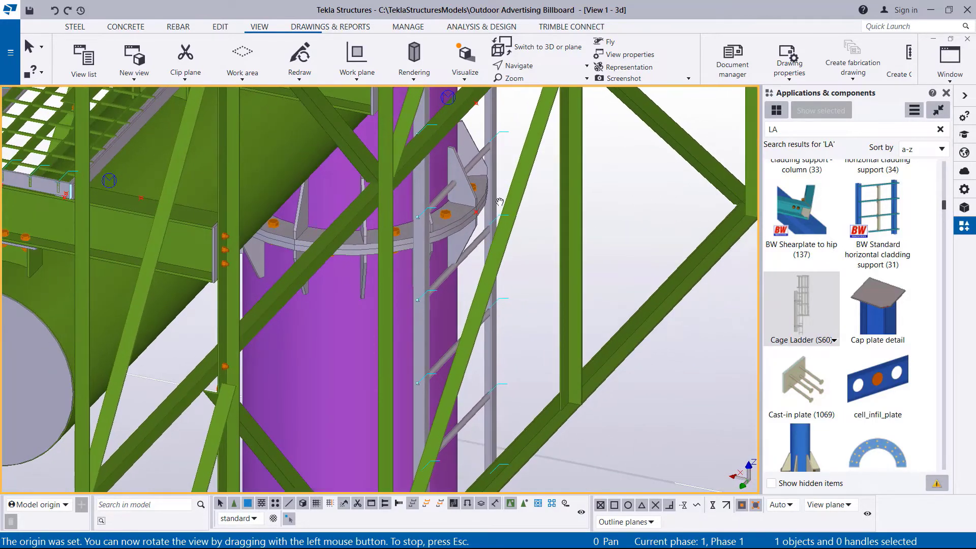
right_click(624, 174)
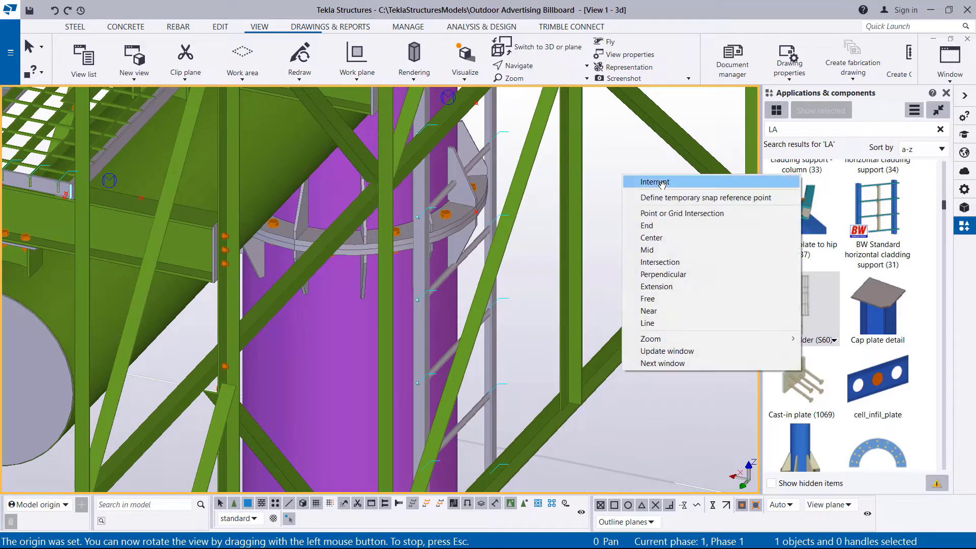
left_click(644, 181)
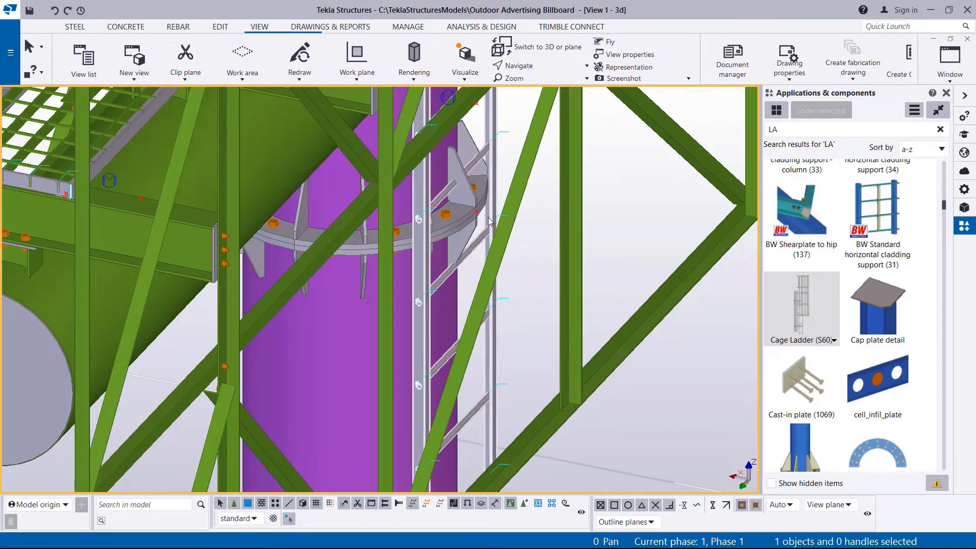
Move the cage ladder linearly away from the column with dX -100, dY 0 and dZ 0
scroll(487, 211, "up", 1)
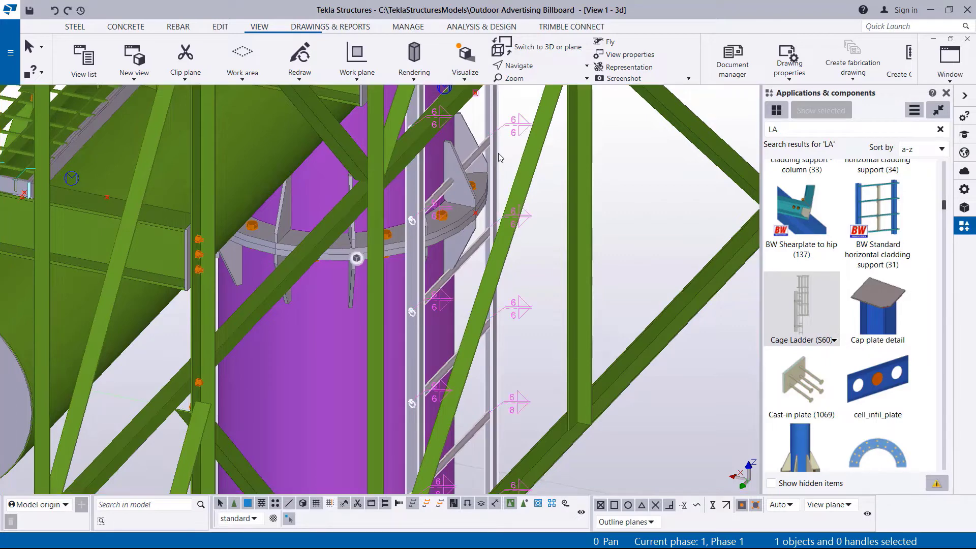
right_click(510, 142)
mouse_move(569, 227)
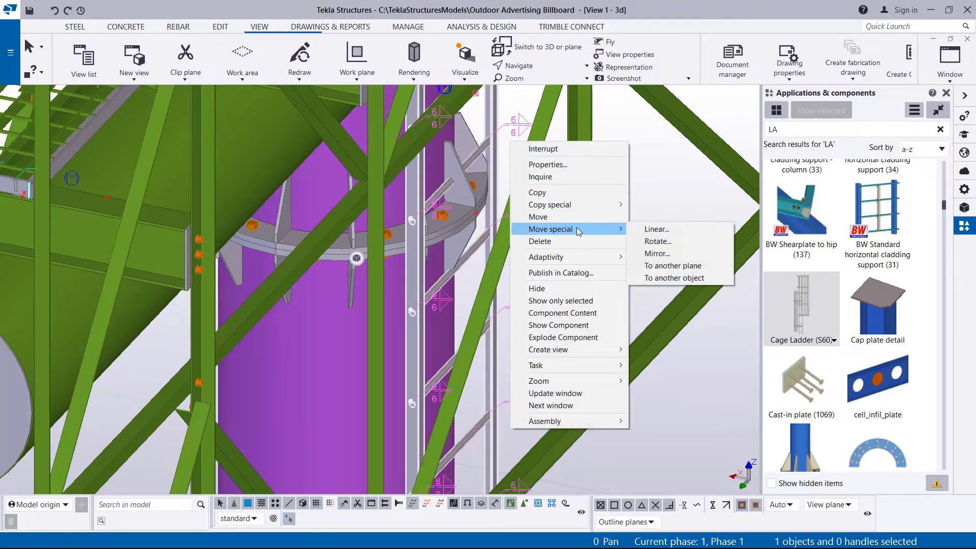
left_click(656, 228)
scroll(464, 215, "down", 2)
scroll(464, 215, "down", 3)
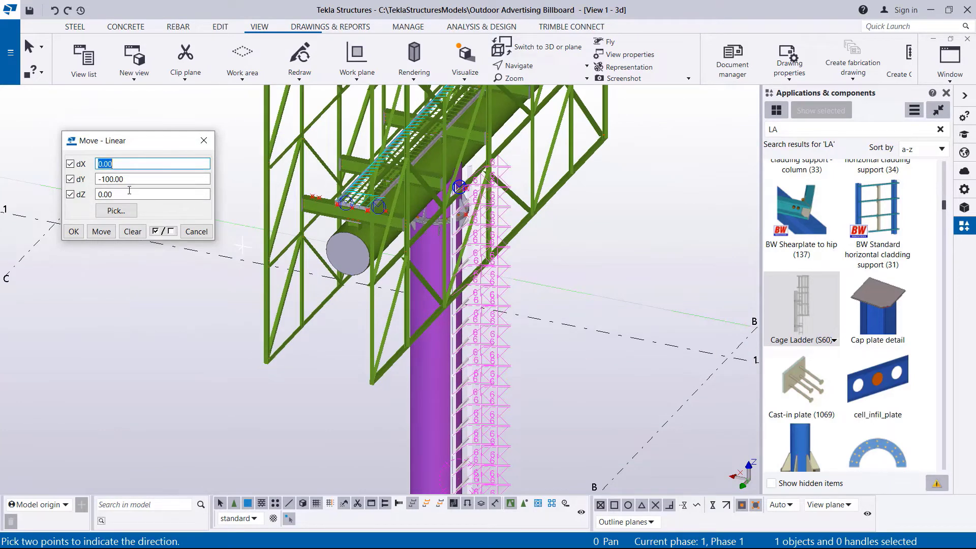
key("Tab")
type("0")
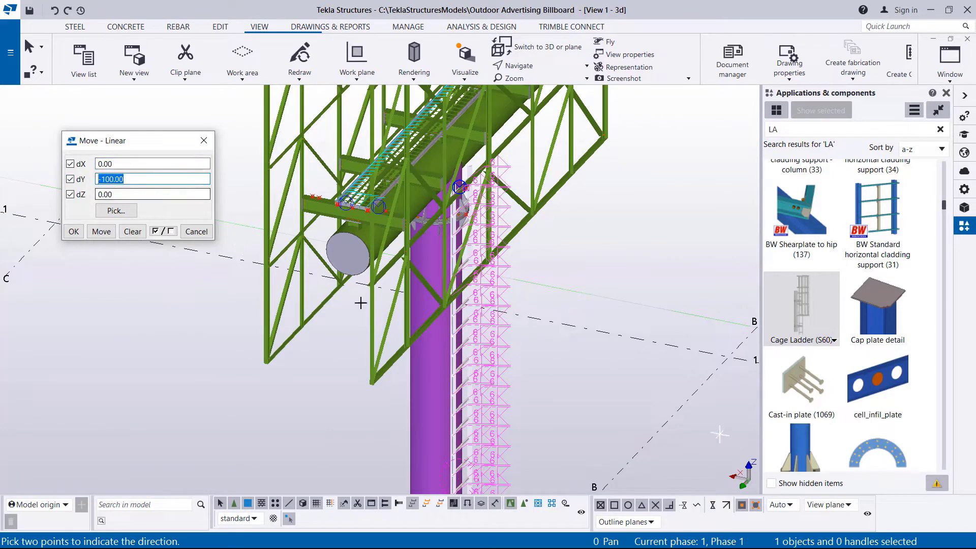
key("shift+Tab")
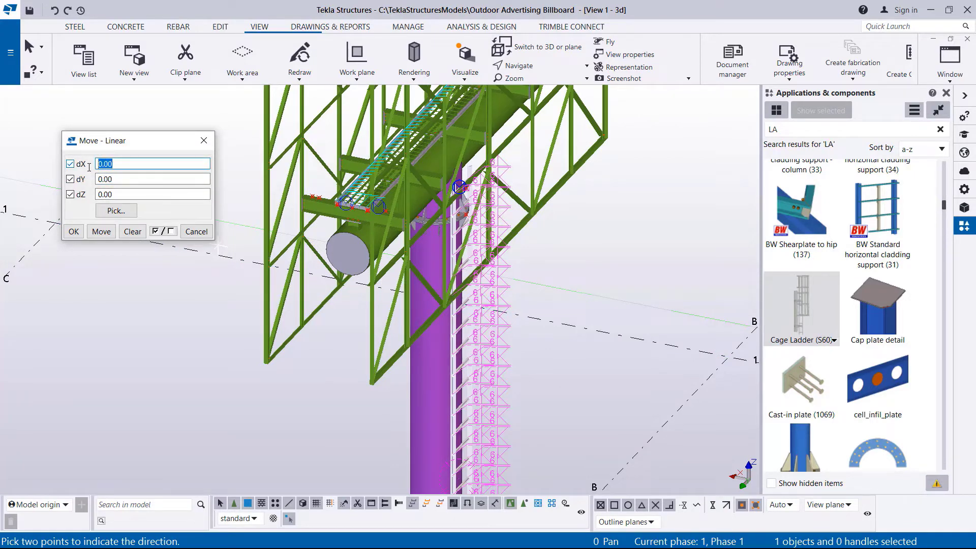
type("100")
left_click(102, 231)
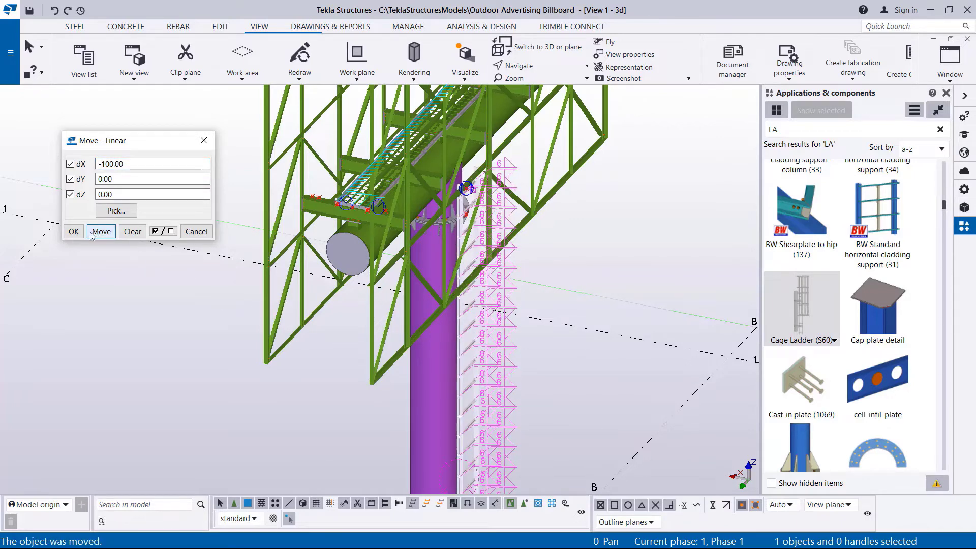
left_click(78, 233)
Inspect the moved ladder's clearance from the flange plates and stiffeners at the upper column joint
scroll(433, 197, "up", 6)
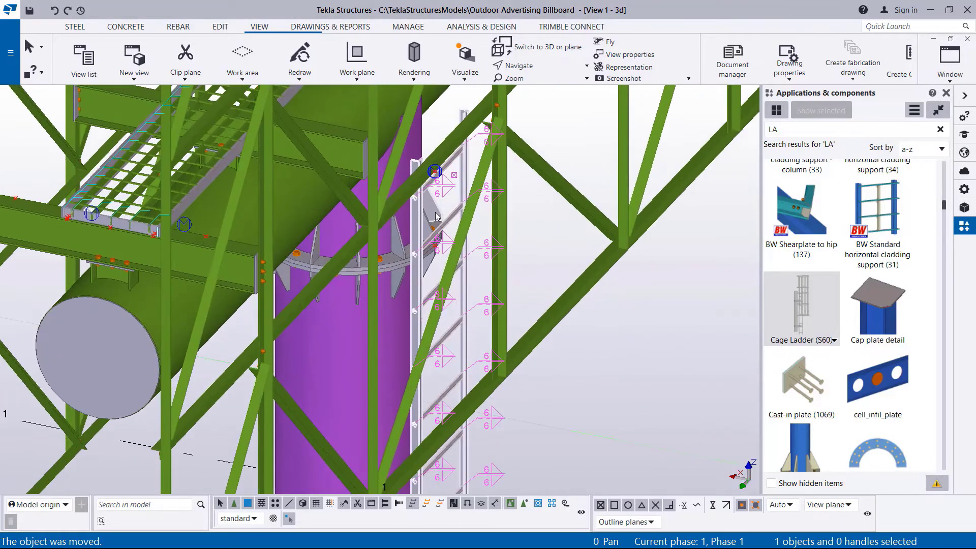
scroll(436, 216, "up", 5)
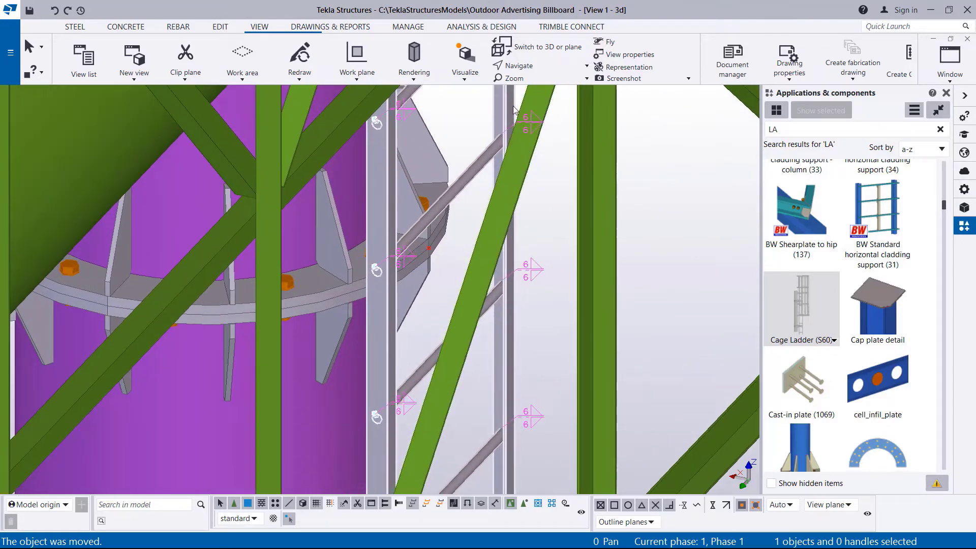
left_click(522, 67)
left_click(532, 90)
left_click(416, 247)
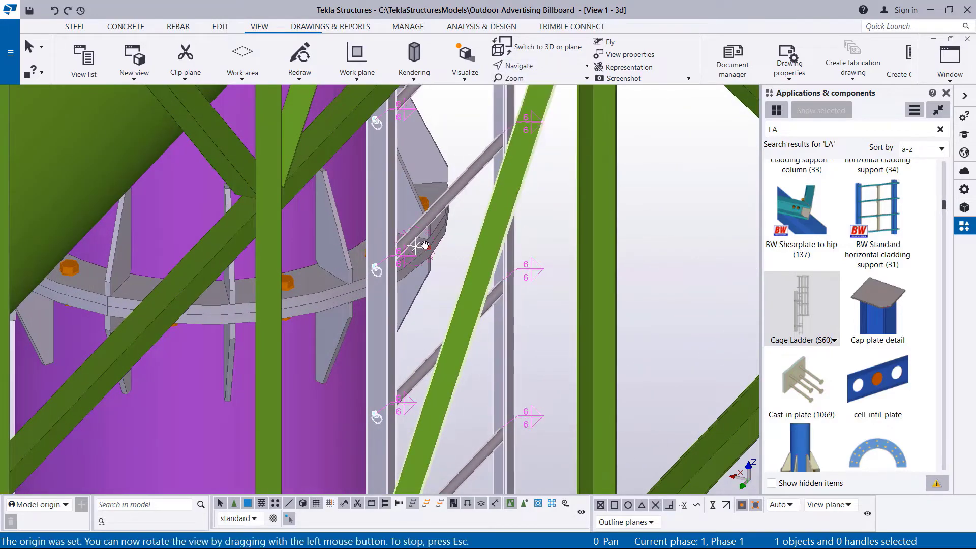
left_click_drag(425, 245, 289, 241)
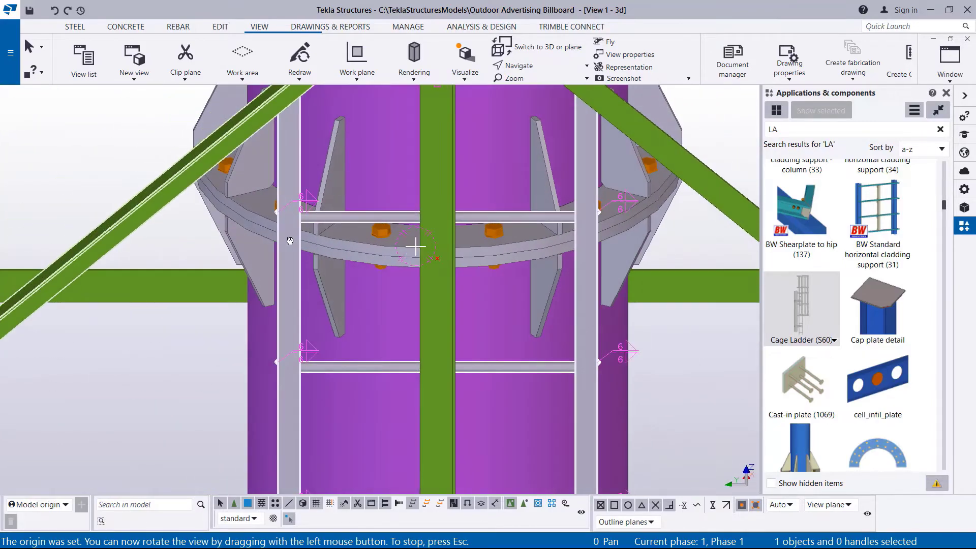
scroll(397, 381, "down", 5)
left_click_drag(455, 365, 595, 231)
right_click(595, 232)
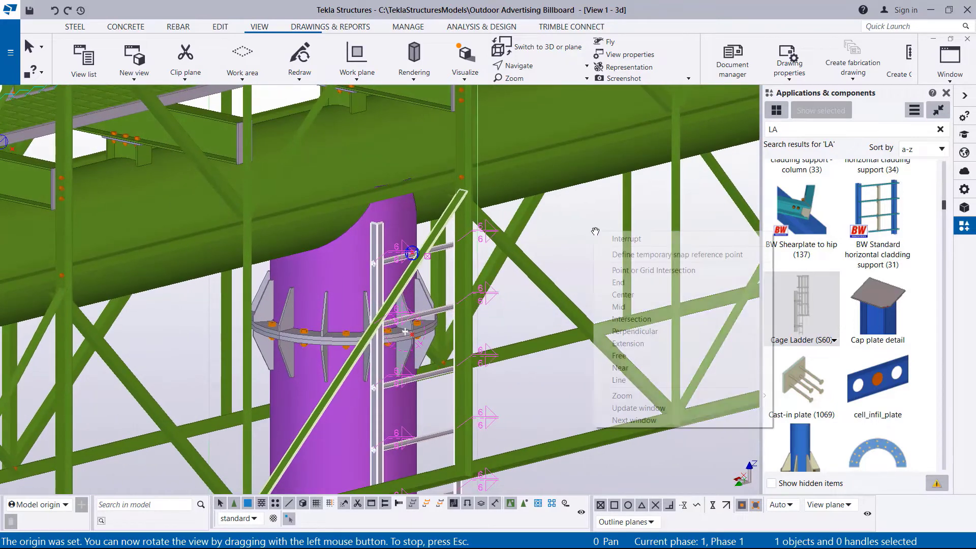
left_click(625, 238)
scroll(342, 246, "up", 4)
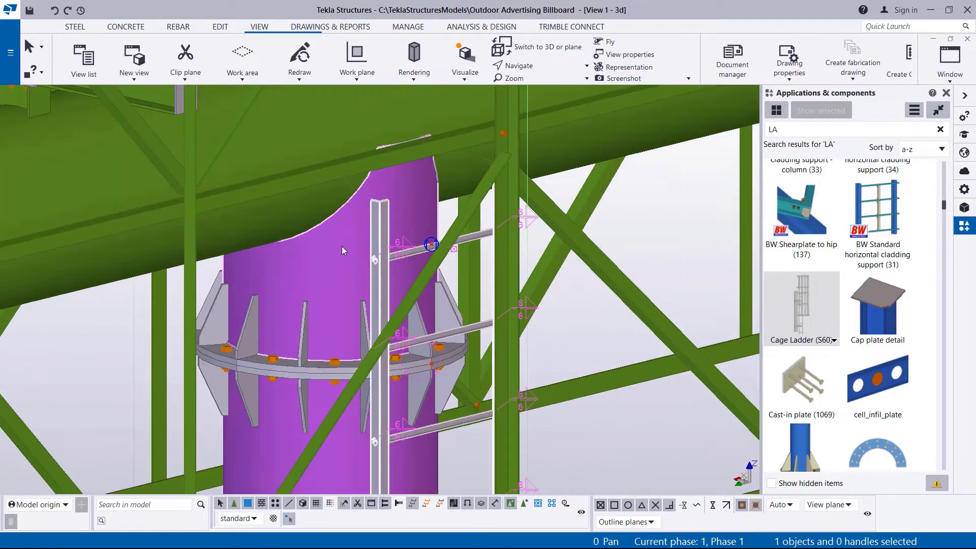
Examine the cage ladder's run down the column from the flange joint to its lower end above the base plate
scroll(356, 254, "up", 3)
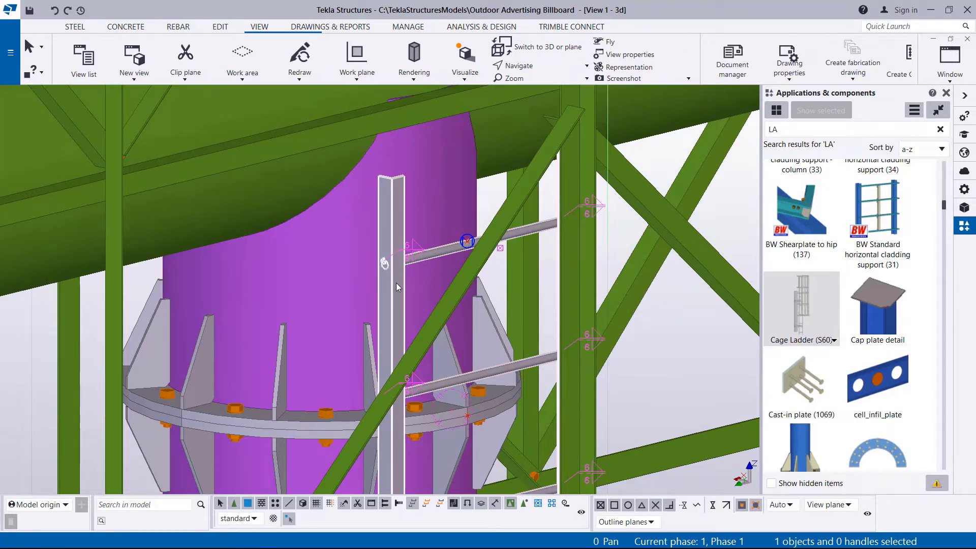
scroll(362, 221, "down", 5)
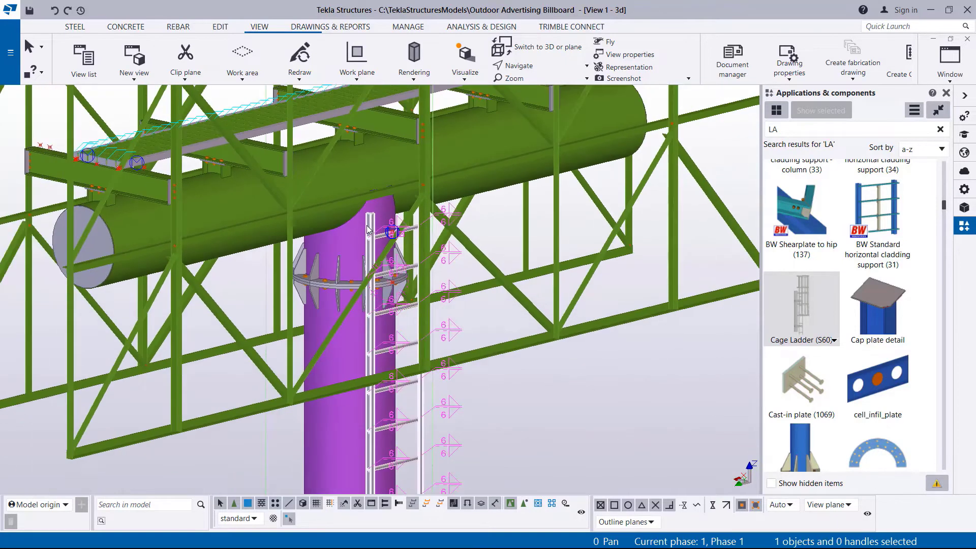
scroll(370, 230, "down", 6)
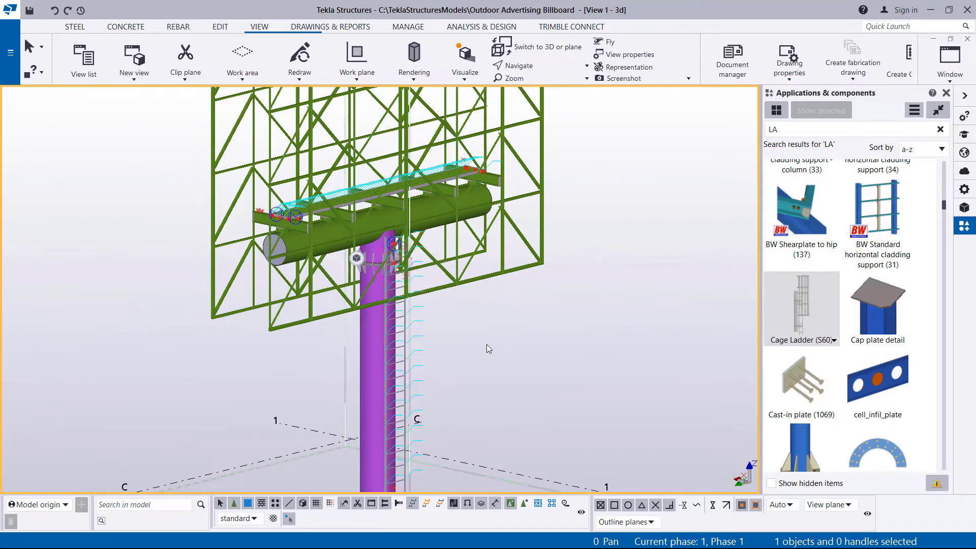
scroll(417, 437, "up", 4)
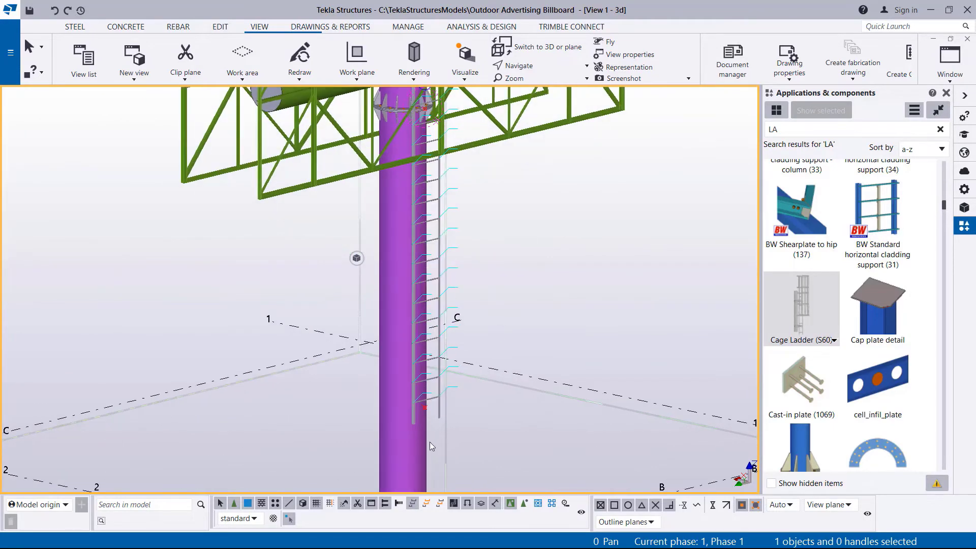
scroll(429, 441, "down", 2)
left_click(587, 66)
left_click(549, 113)
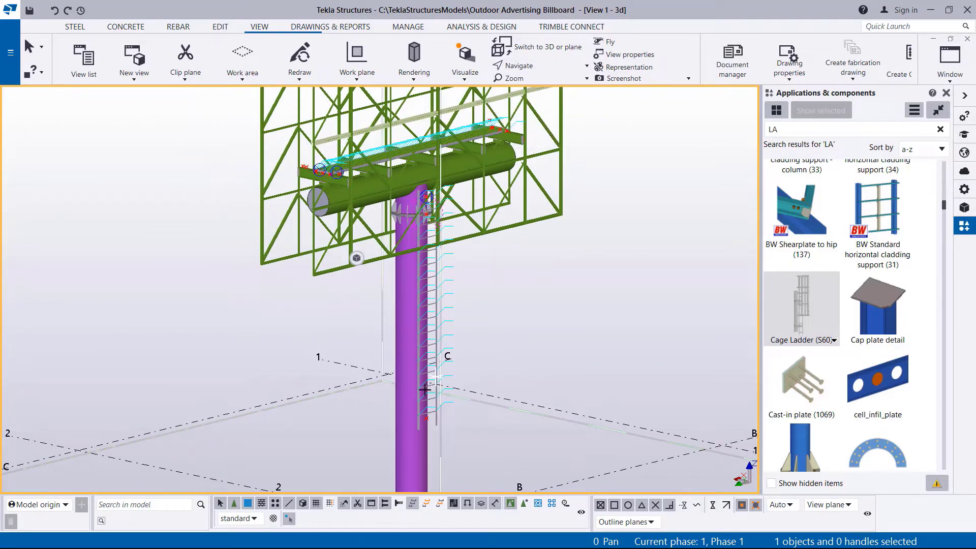
left_click(422, 392)
left_click_drag(430, 395, 427, 418)
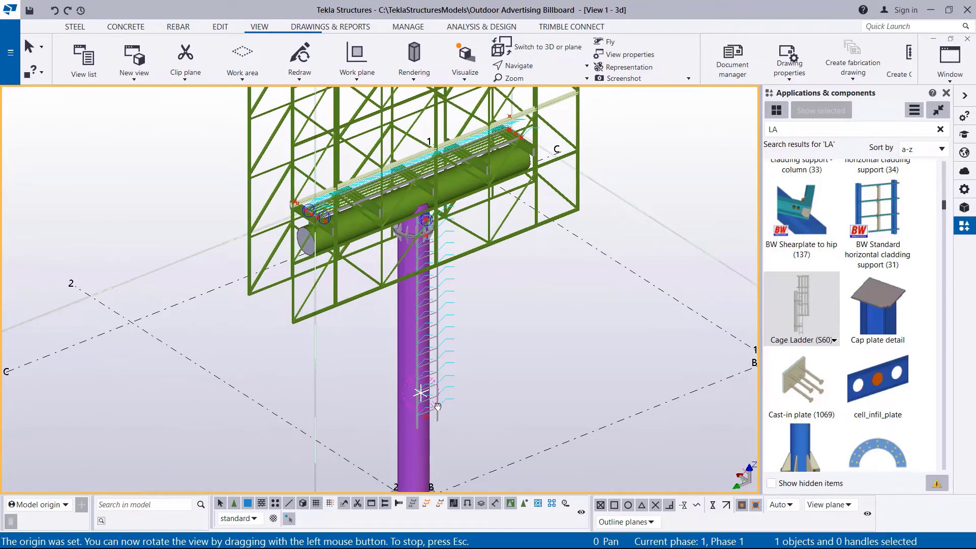
right_click(536, 313)
left_click(560, 322)
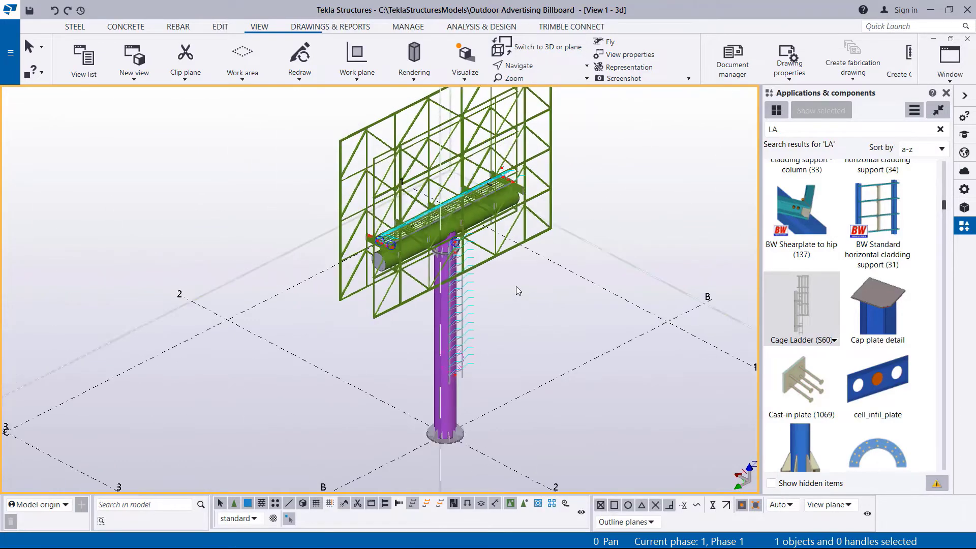
scroll(480, 349, "up", 2)
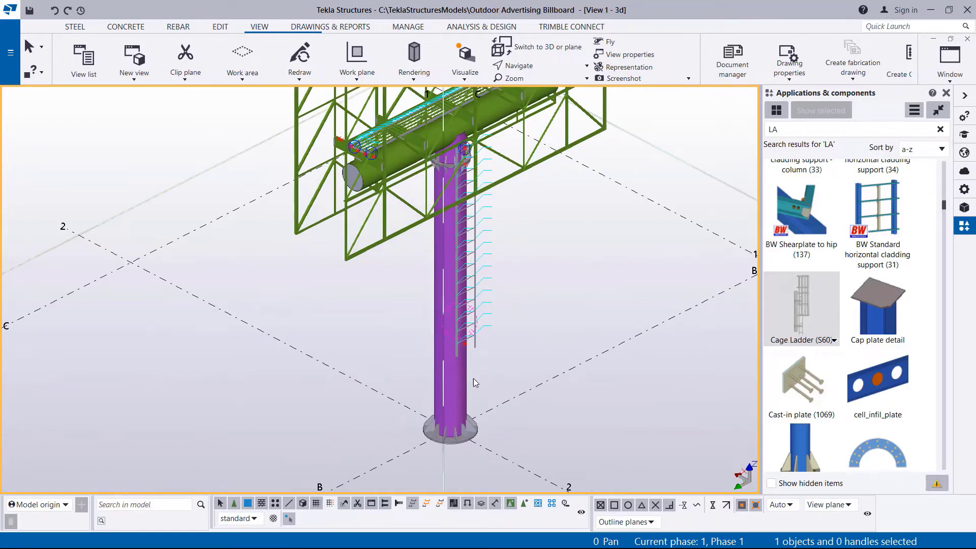
Measure the vertical distance from the ladder's lower construction point down to the column base
left_click(219, 27)
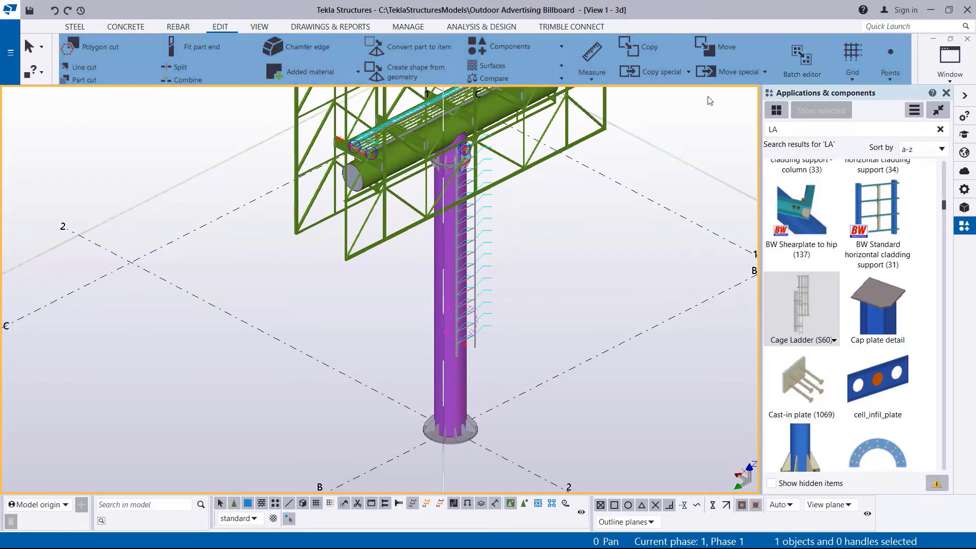
left_click(591, 80)
left_click(608, 99)
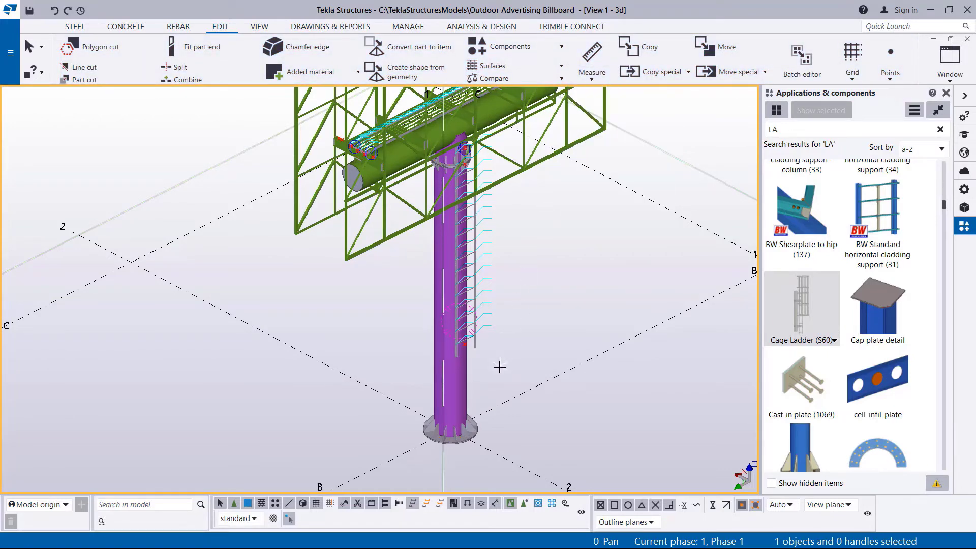
scroll(469, 359, "up", 2)
left_click(449, 327)
scroll(449, 327, "down", 2)
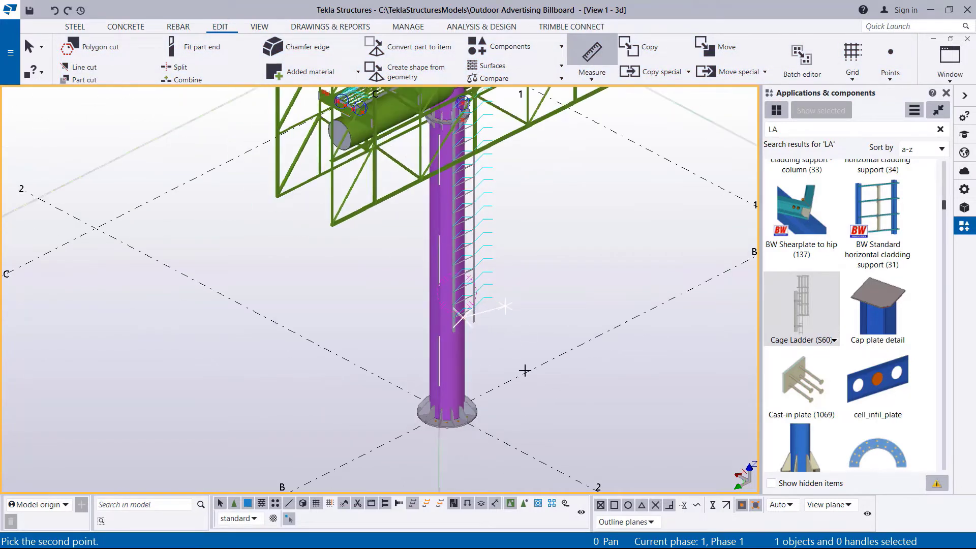
left_click(501, 445)
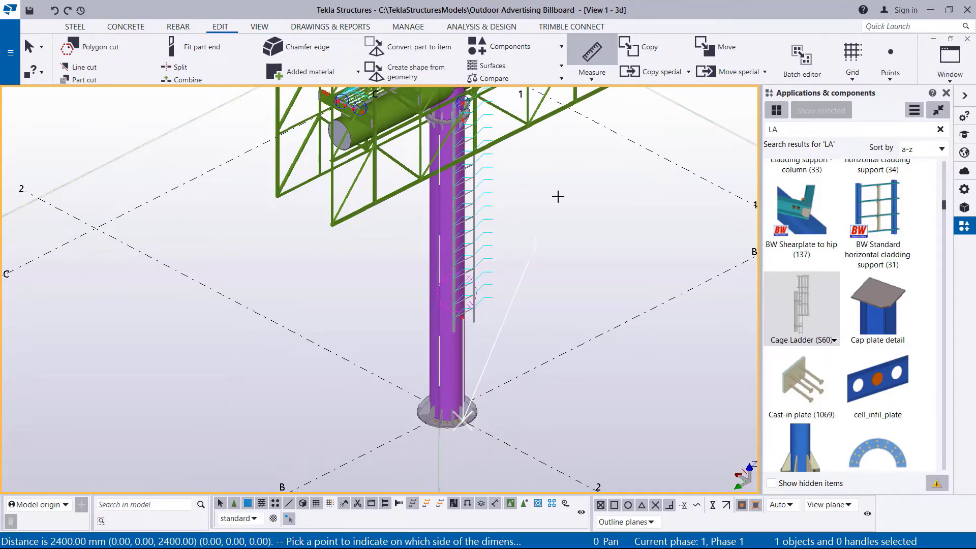
right_click(574, 194)
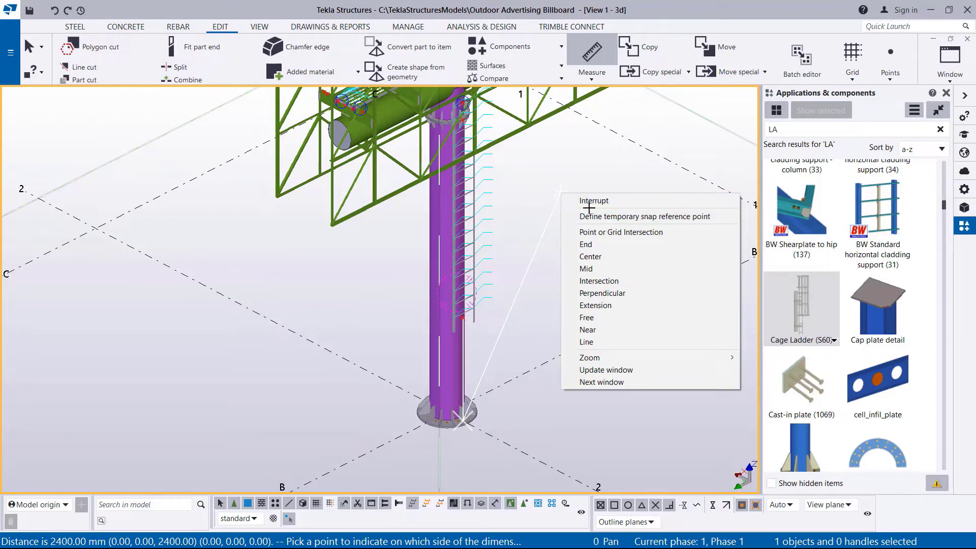
left_click(578, 195)
Inspect the ladder's rungs and rails up close, including the weld marks where they join
scroll(481, 226, "up", 6)
scroll(478, 228, "up", 1)
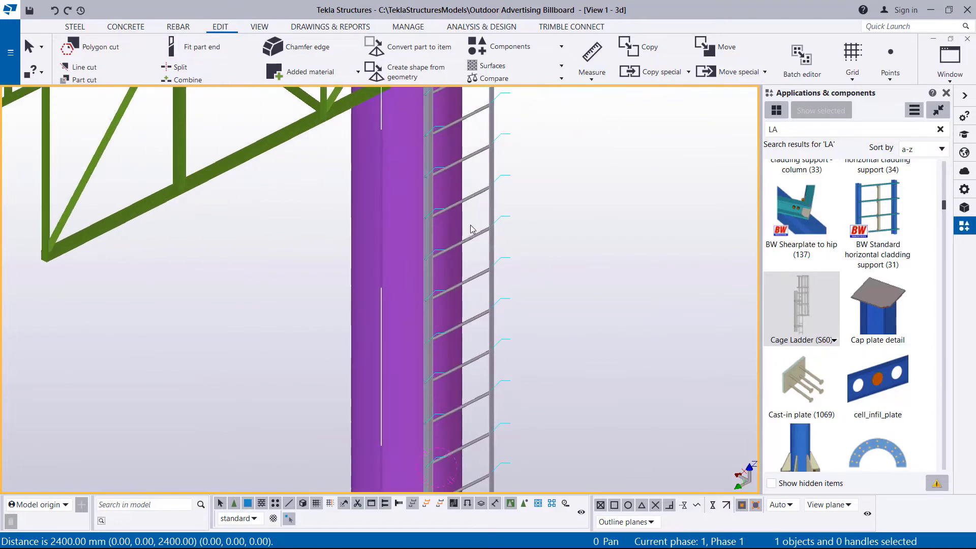
left_click(259, 28)
left_click(532, 66)
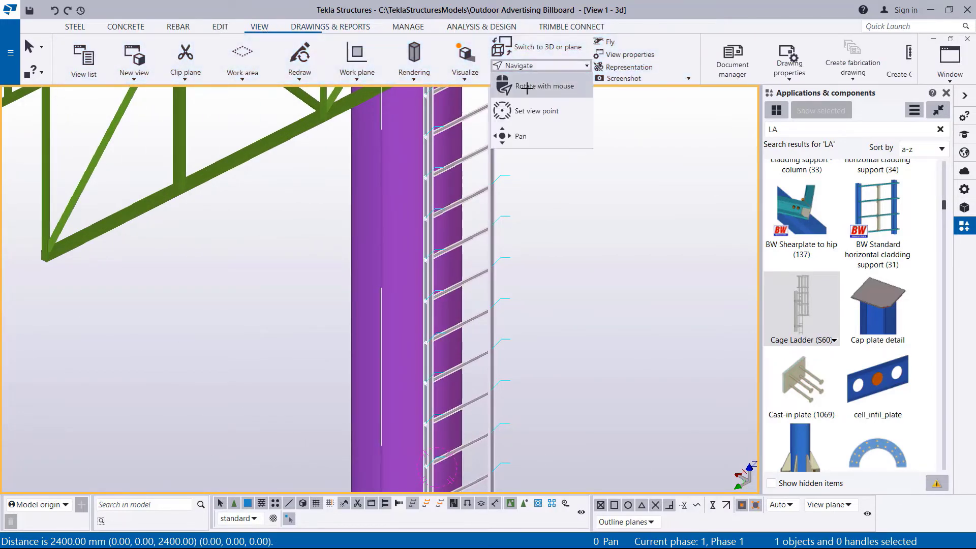
left_click(531, 105)
left_click(469, 198)
left_click_drag(469, 198, 533, 172)
scroll(533, 172, "up", 1)
scroll(488, 186, "up", 10)
right_click(532, 193)
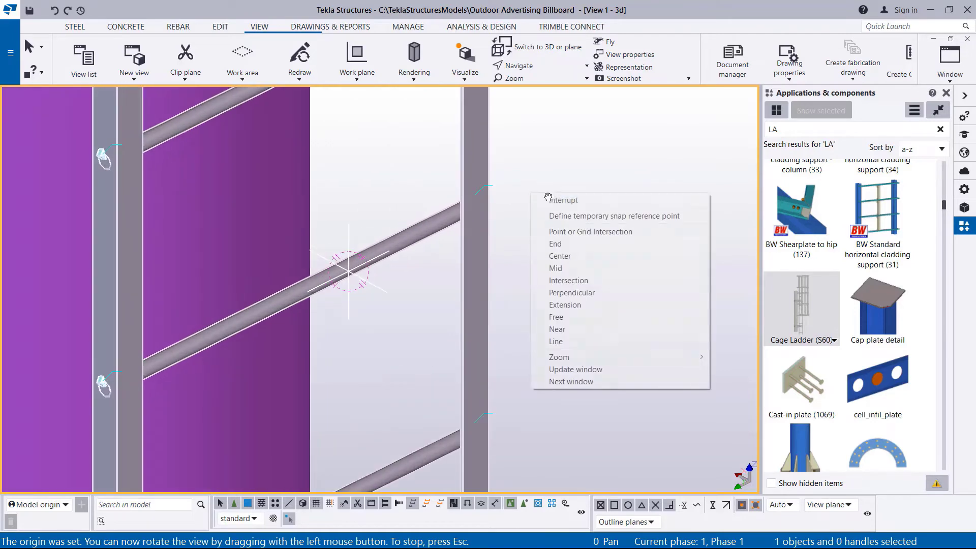
left_click(546, 199)
scroll(499, 197, "up", 2)
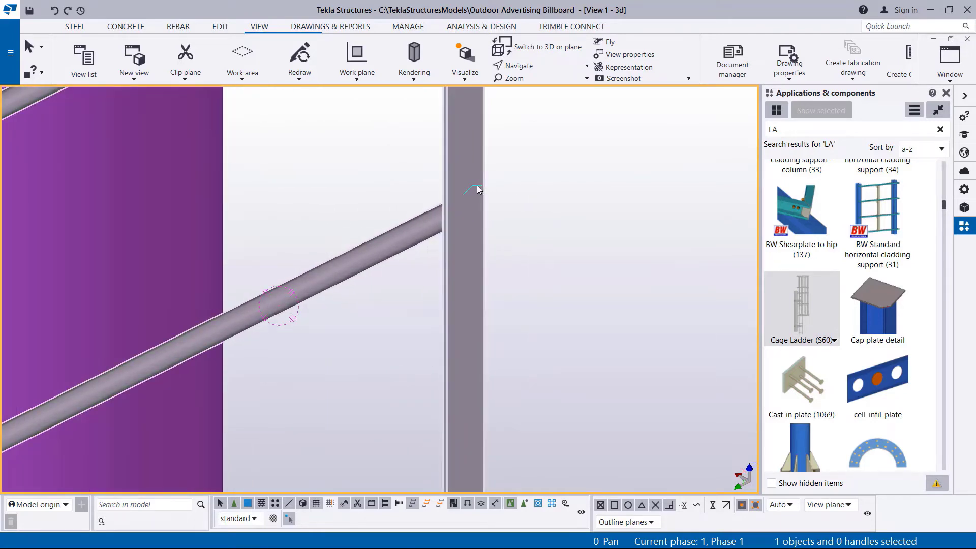
Select a weld mark on the ladder rail and check the ladder and walkway grating for similar symbols
left_click(477, 185)
scroll(472, 314, "down", 3)
scroll(480, 357, "down", 8)
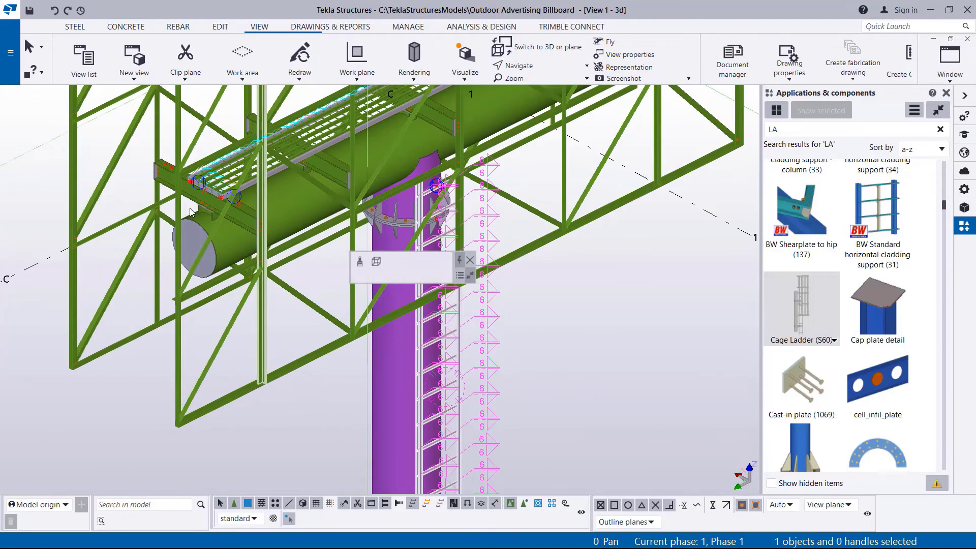
scroll(213, 154, "up", 10)
scroll(195, 195, "down", 8)
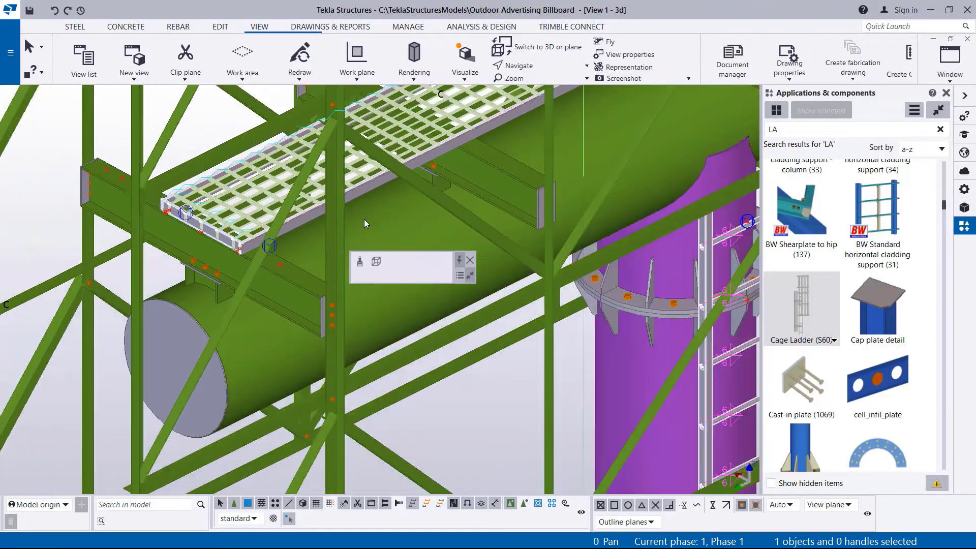
left_click(469, 260)
scroll(310, 258, "down", 5)
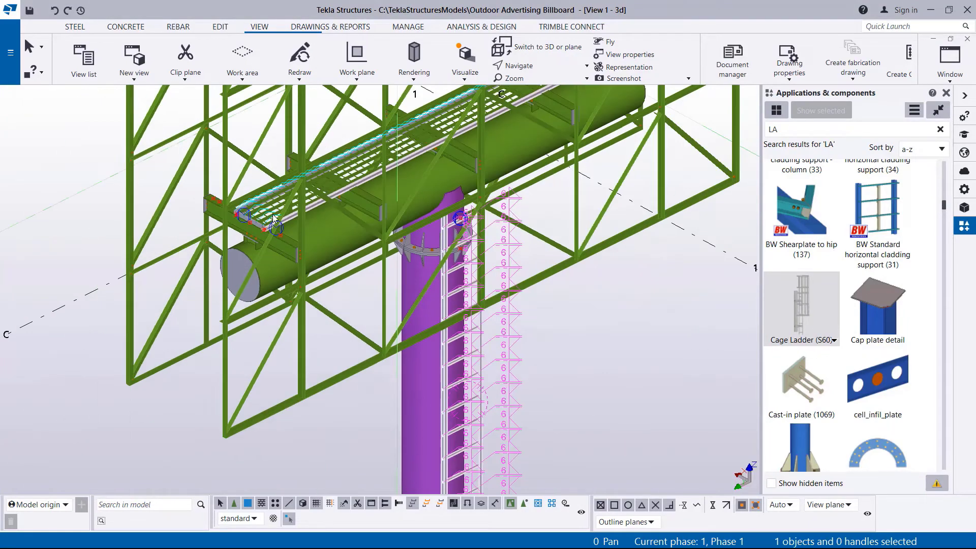
Hide welds in components through the 3D view's display settings and apply the change to the view
double_click(182, 218)
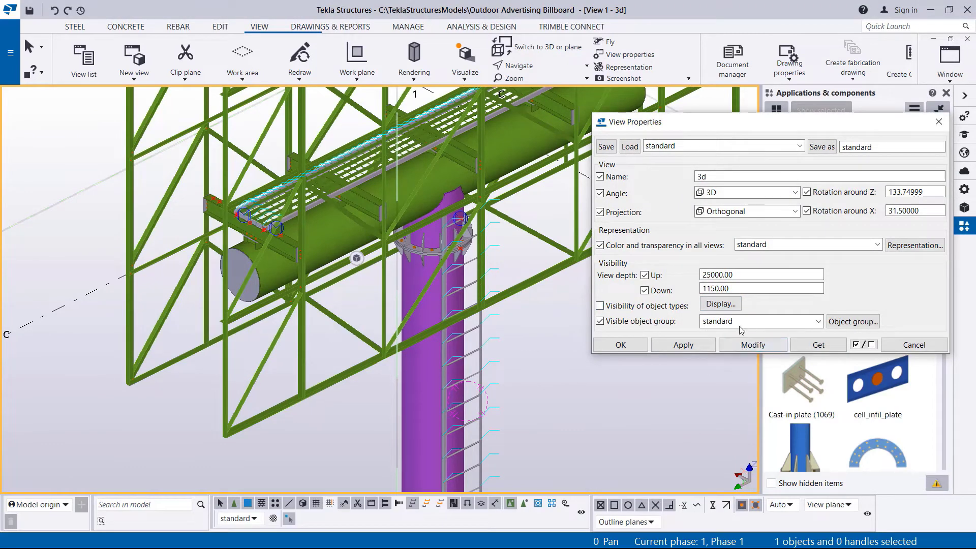
left_click(727, 307)
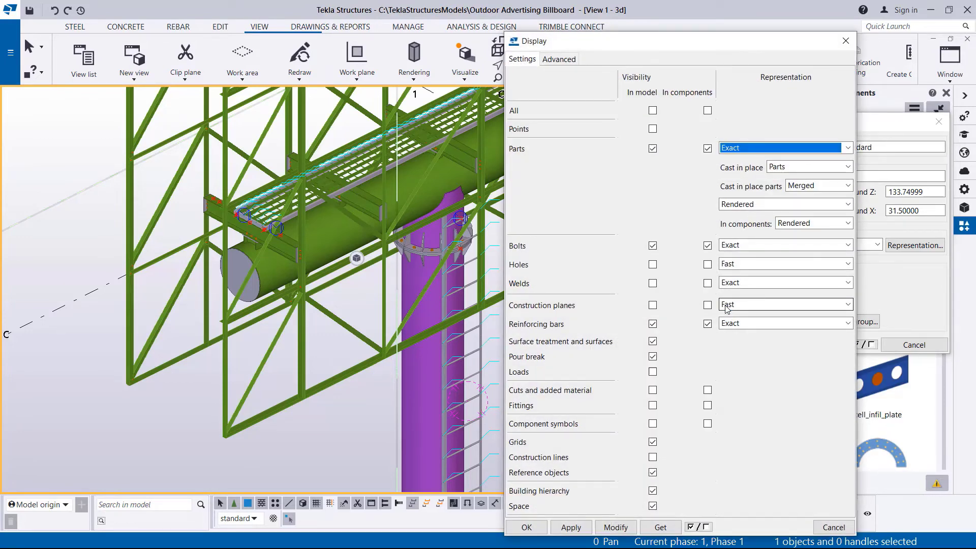
left_click_drag(772, 42, 804, 47)
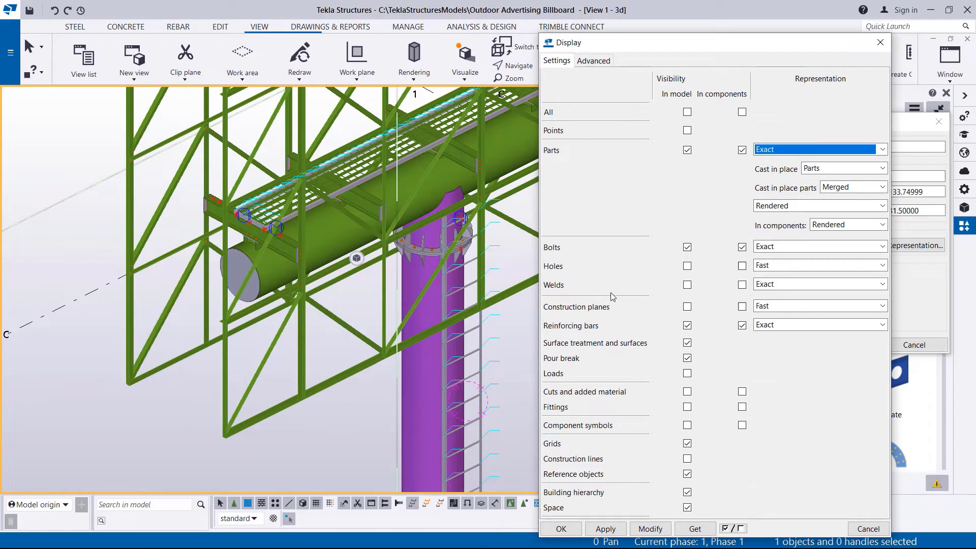
left_click(742, 285)
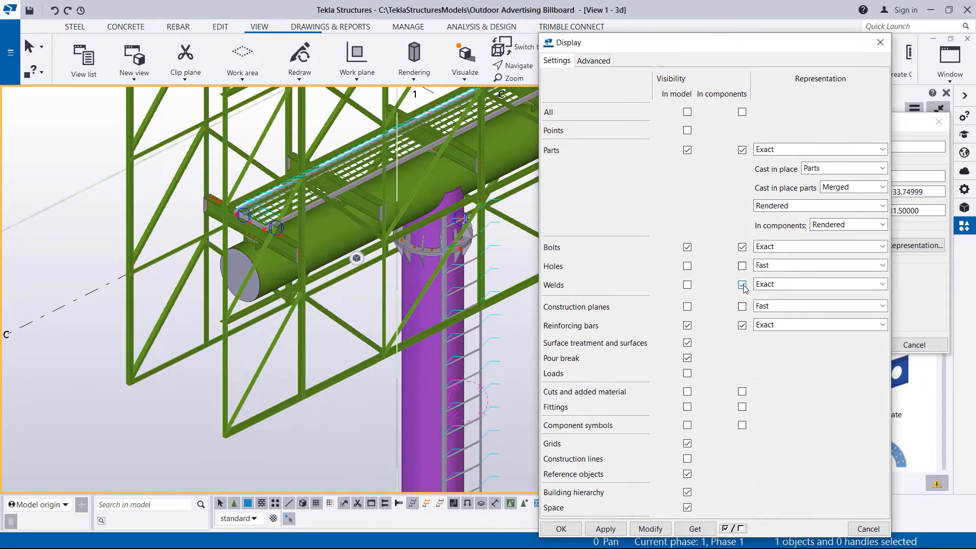
left_click(654, 530)
left_click(602, 530)
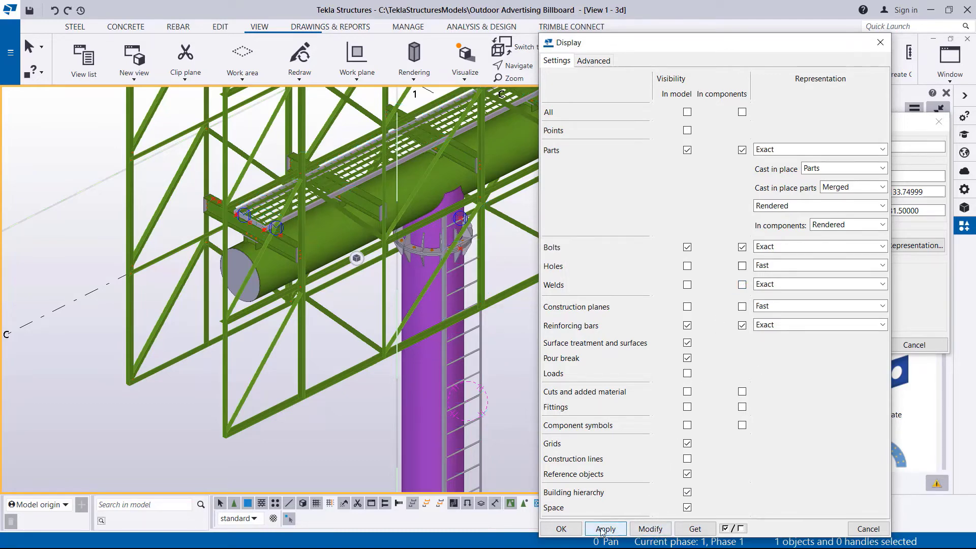
left_click(568, 532)
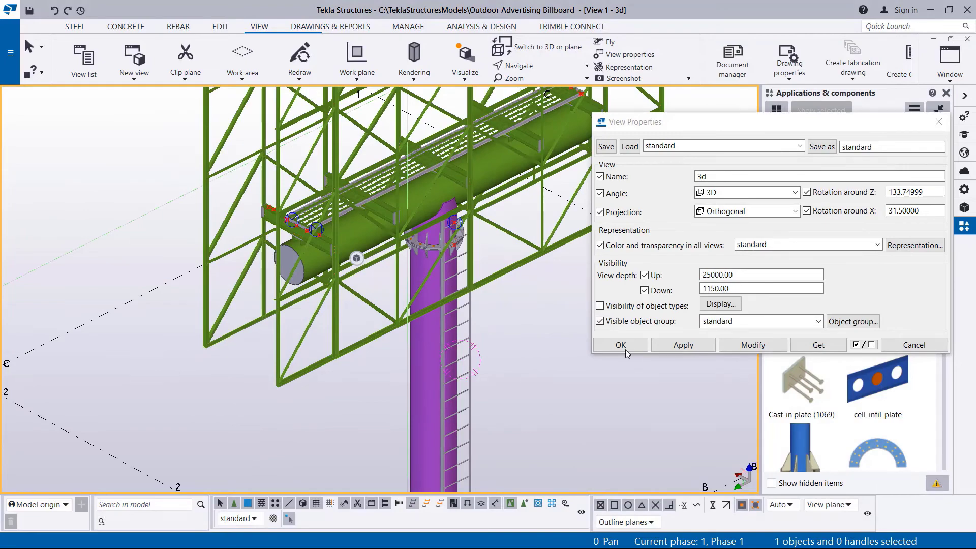
left_click(624, 345)
Redraw the 3D view to clear the leftover component symbols and points around the walkway and ladder
scroll(374, 207, "up", 6)
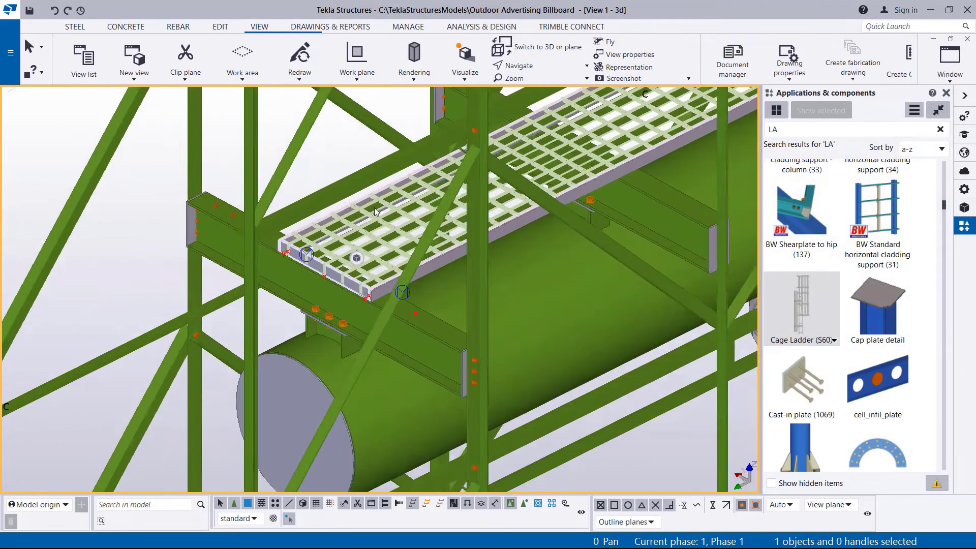
scroll(338, 204, "down", 5)
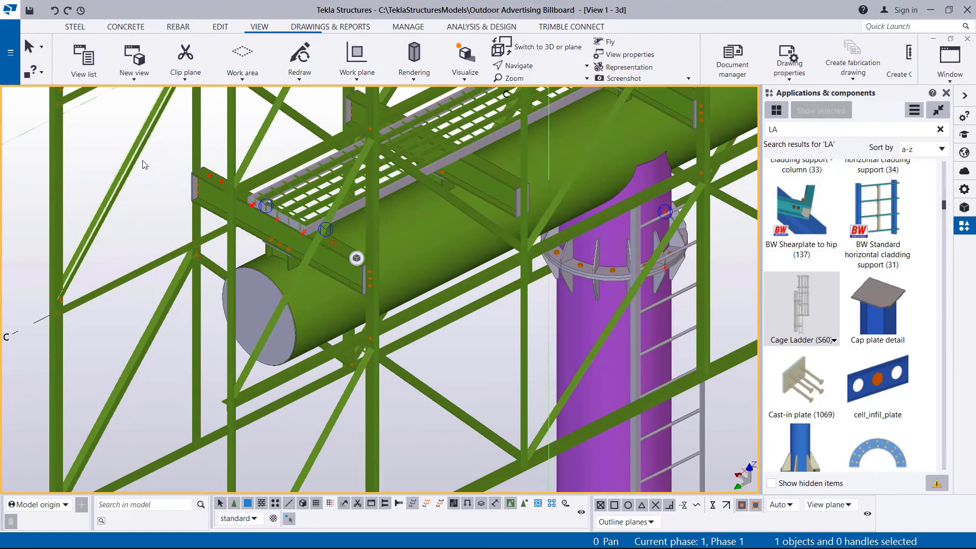
right_click(144, 170)
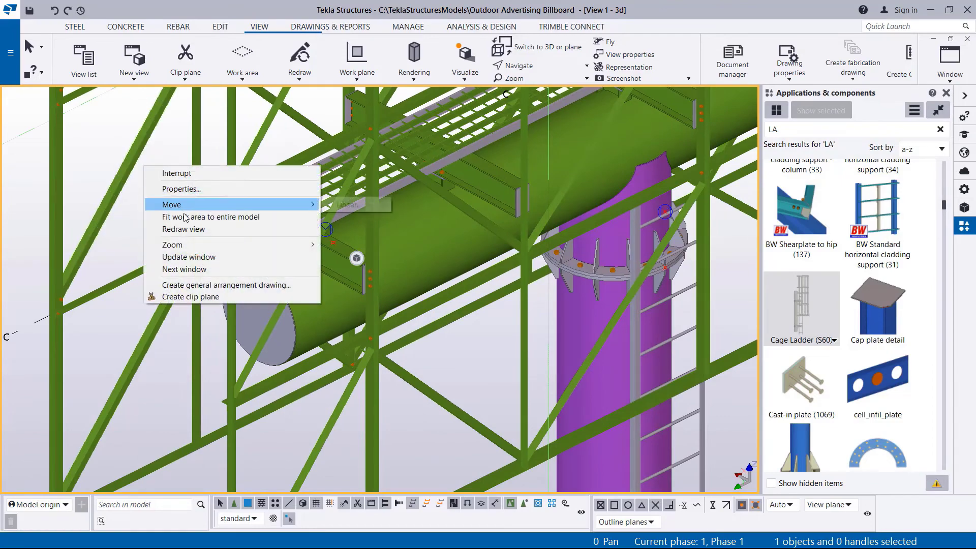
left_click(183, 229)
scroll(283, 211, "up", 3)
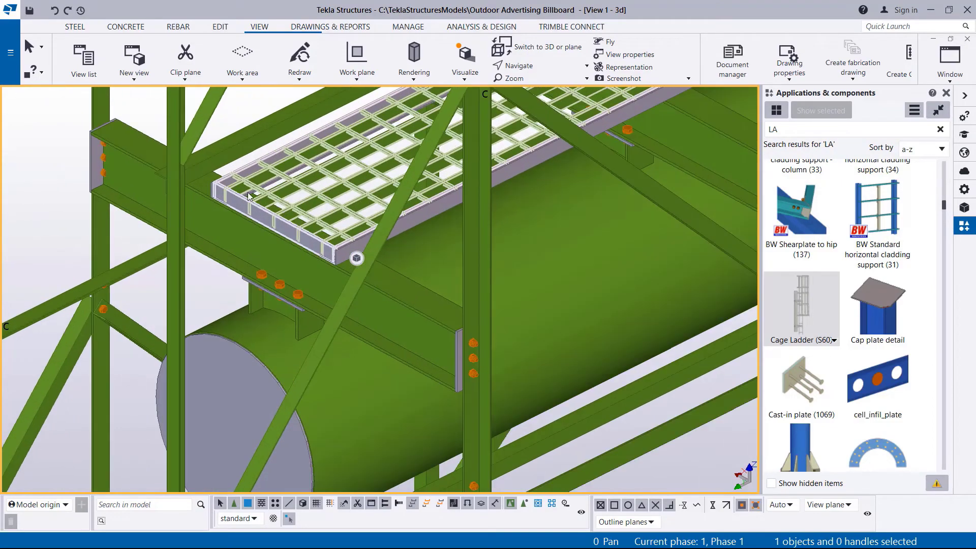
scroll(250, 198, "down", 6)
mouse_move(357, 258)
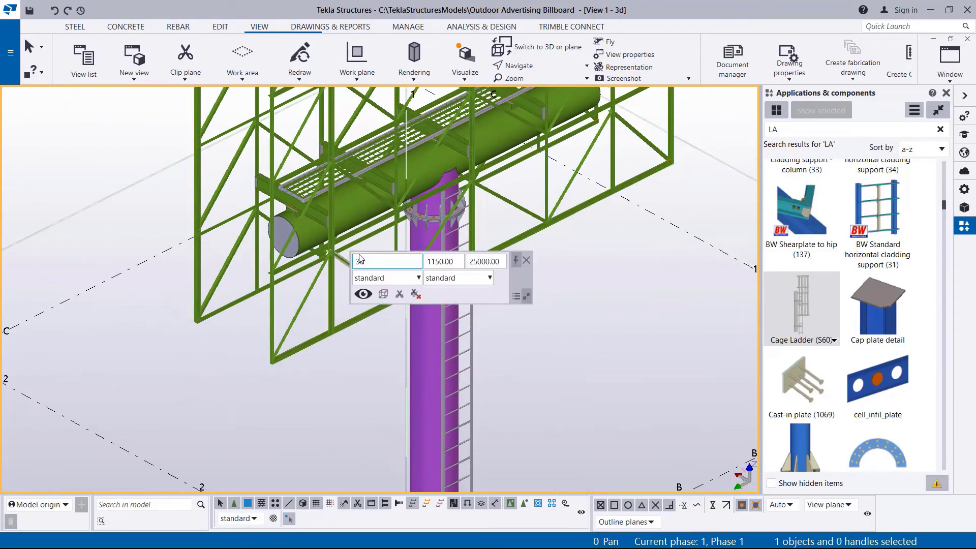
left_click(526, 260)
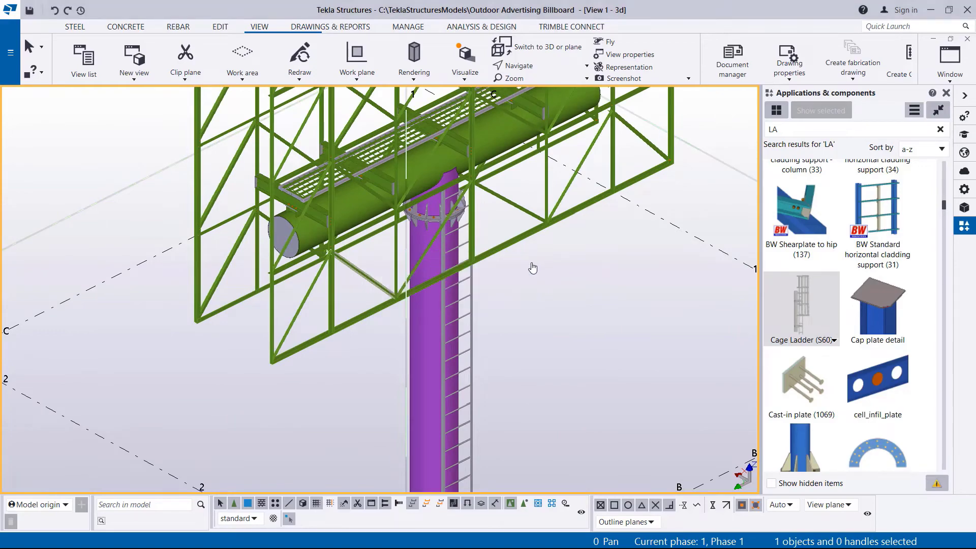
Examine the whole billboard from above, the front and an isometric angle, checking the ladder, walkway and frame together
left_click(536, 65)
left_click(527, 95)
left_click(470, 233)
left_click_drag(470, 234, 221, 348)
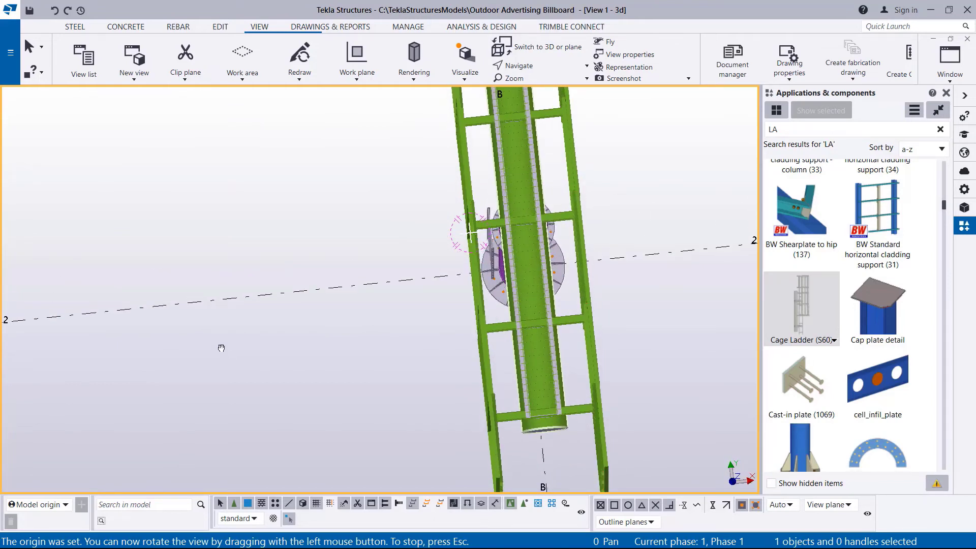
left_click_drag(221, 348, 420, 216)
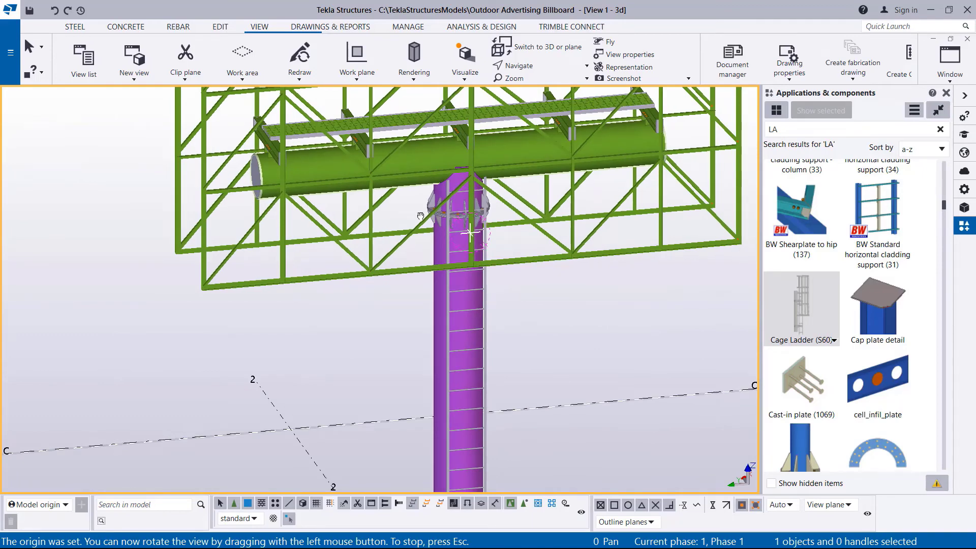
scroll(420, 216, "down", 8)
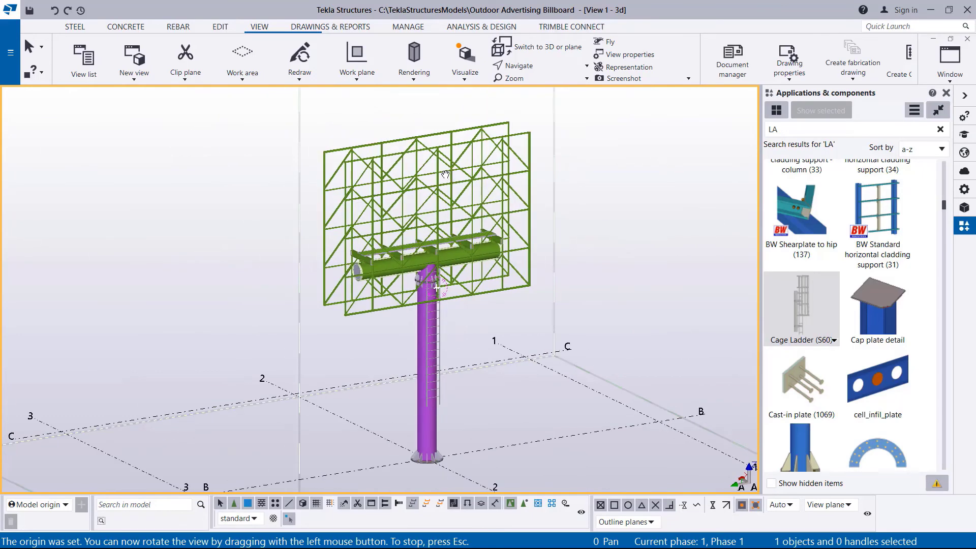
scroll(416, 142, "up", 4)
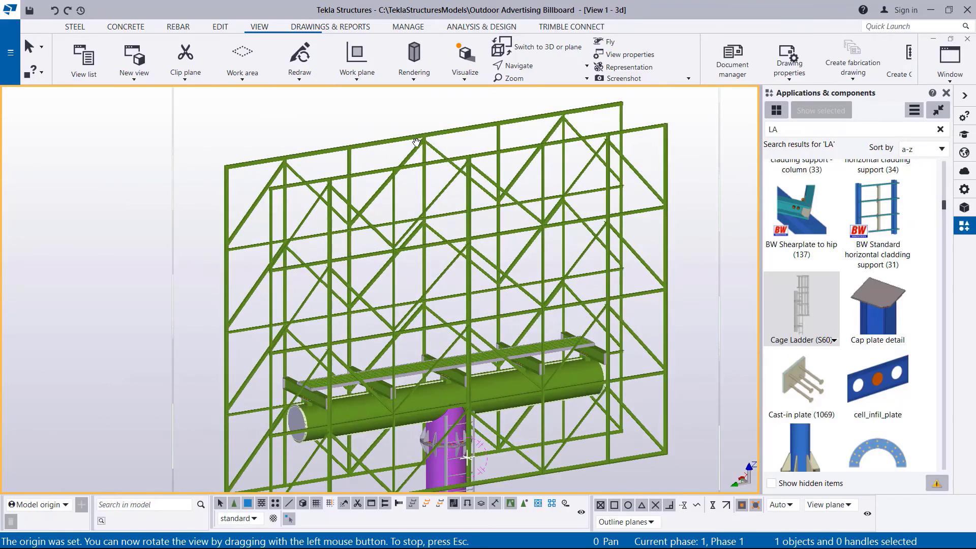
scroll(404, 211, "down", 5)
left_click_drag(437, 307, 442, 336)
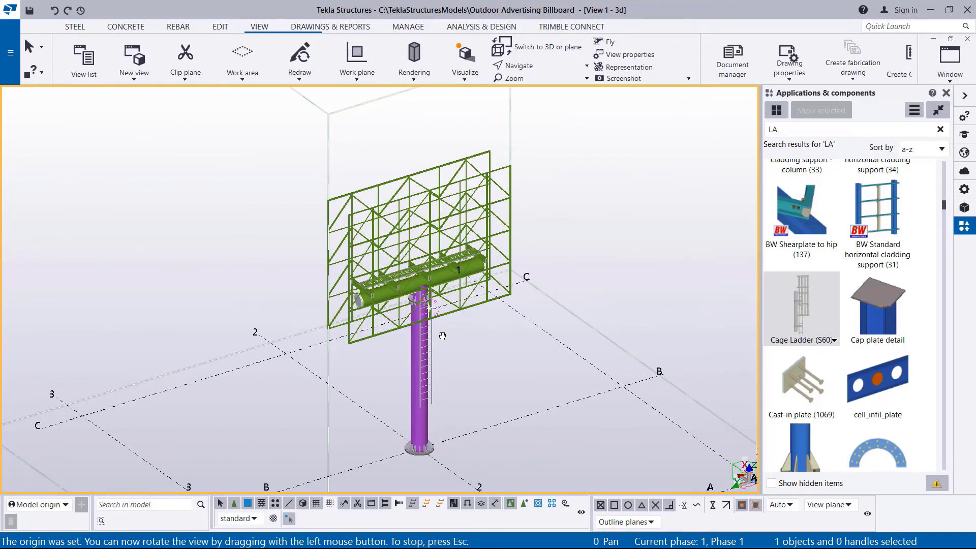
left_click_drag(442, 335, 446, 355)
scroll(466, 175, "up", 4)
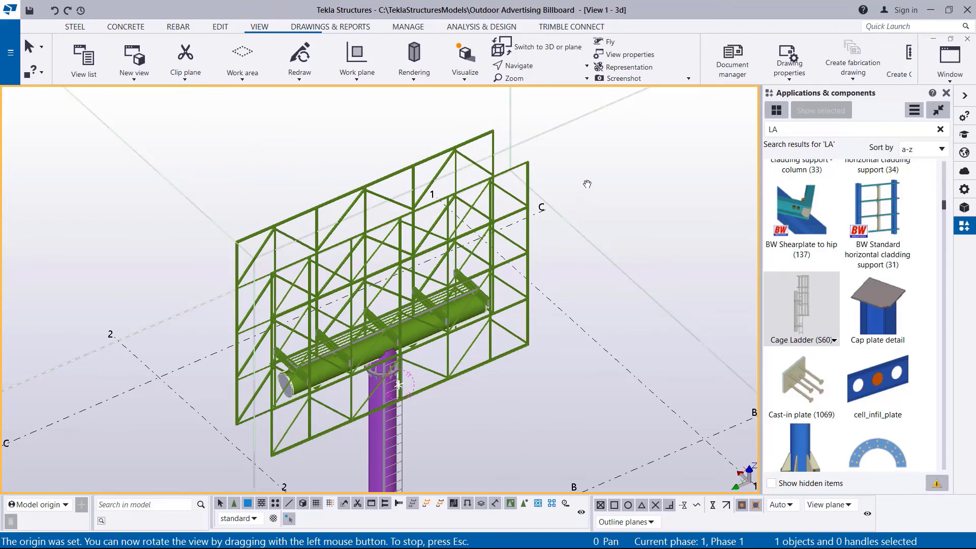
right_click(603, 147)
left_click(629, 154)
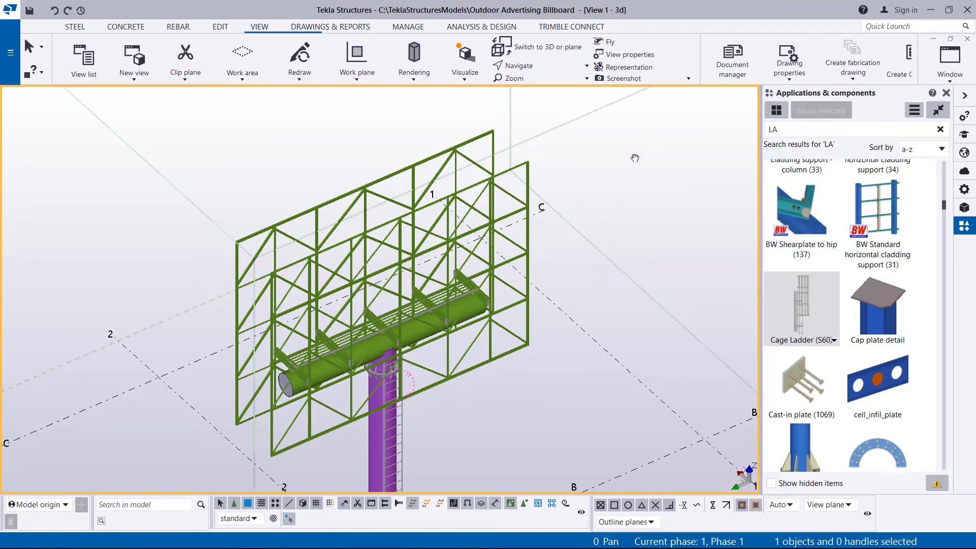